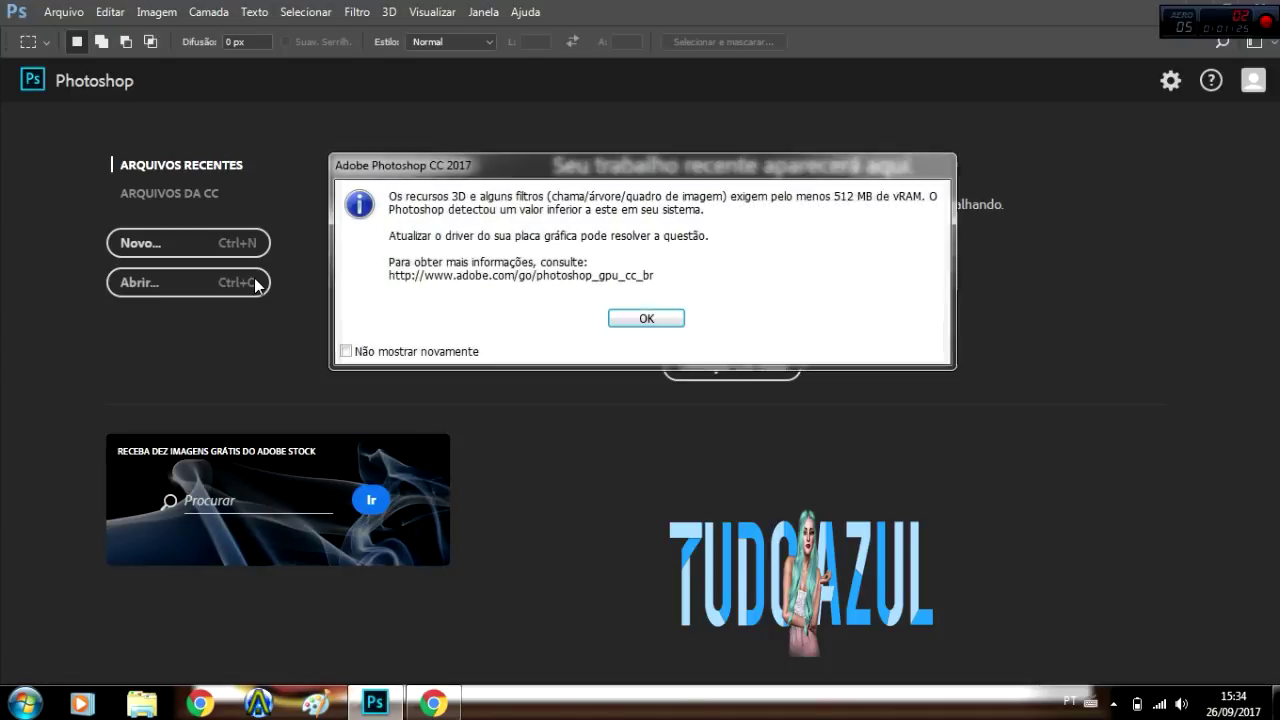
Silence the video memory warning and open 23-08-17_01-23-22.png from The Sims 4 Capturas de Tela.
left_click(430, 352)
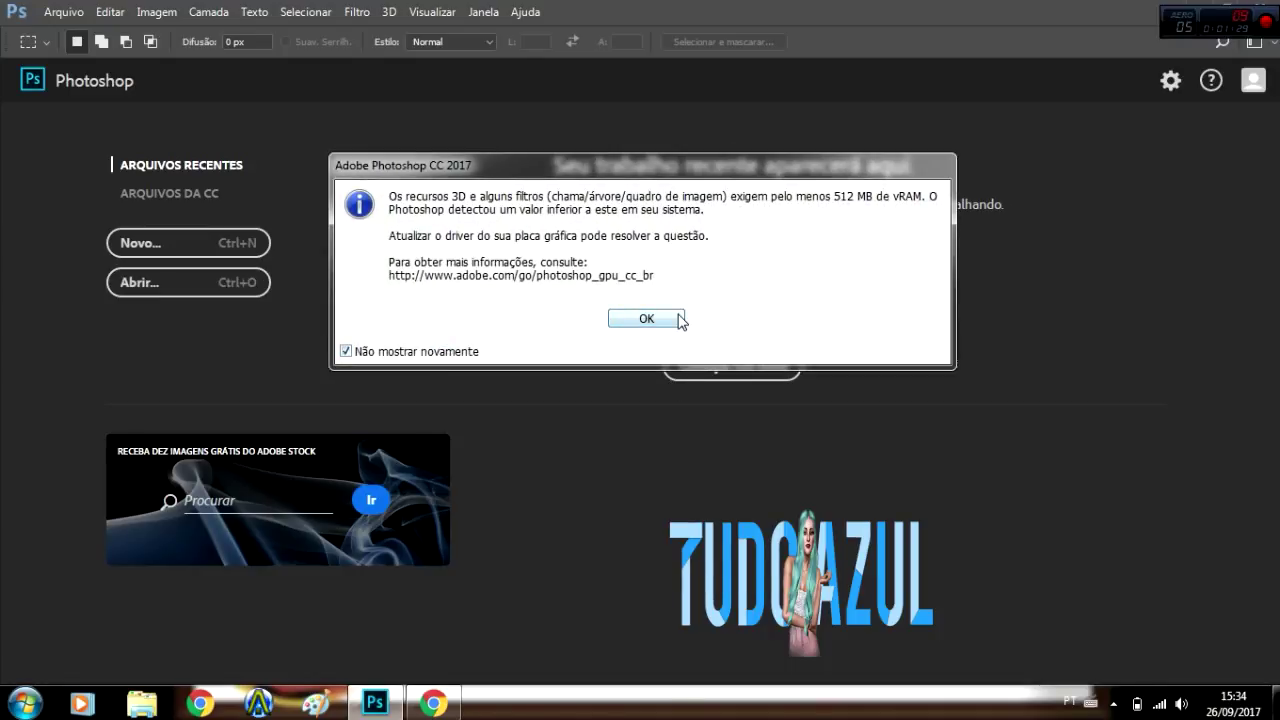
left_click(678, 318)
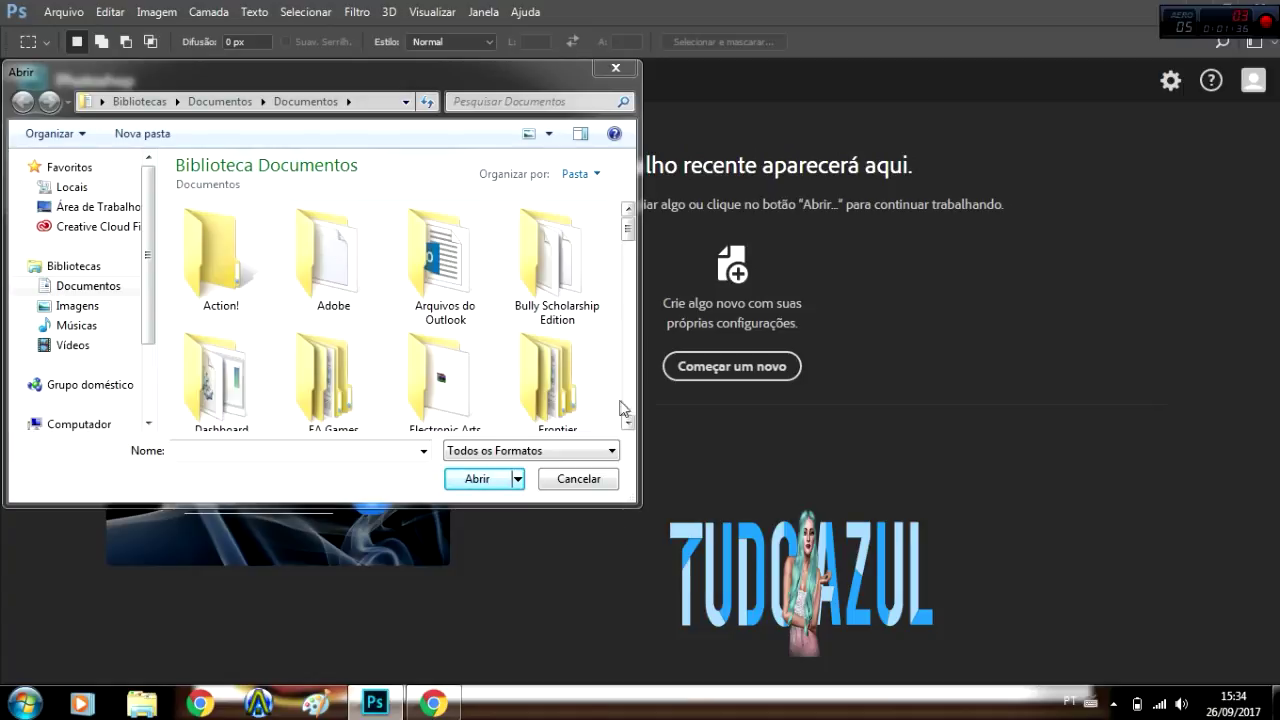
scroll(630, 392, "down", 1)
double_click(456, 287)
double_click(217, 250)
double_click(444, 255)
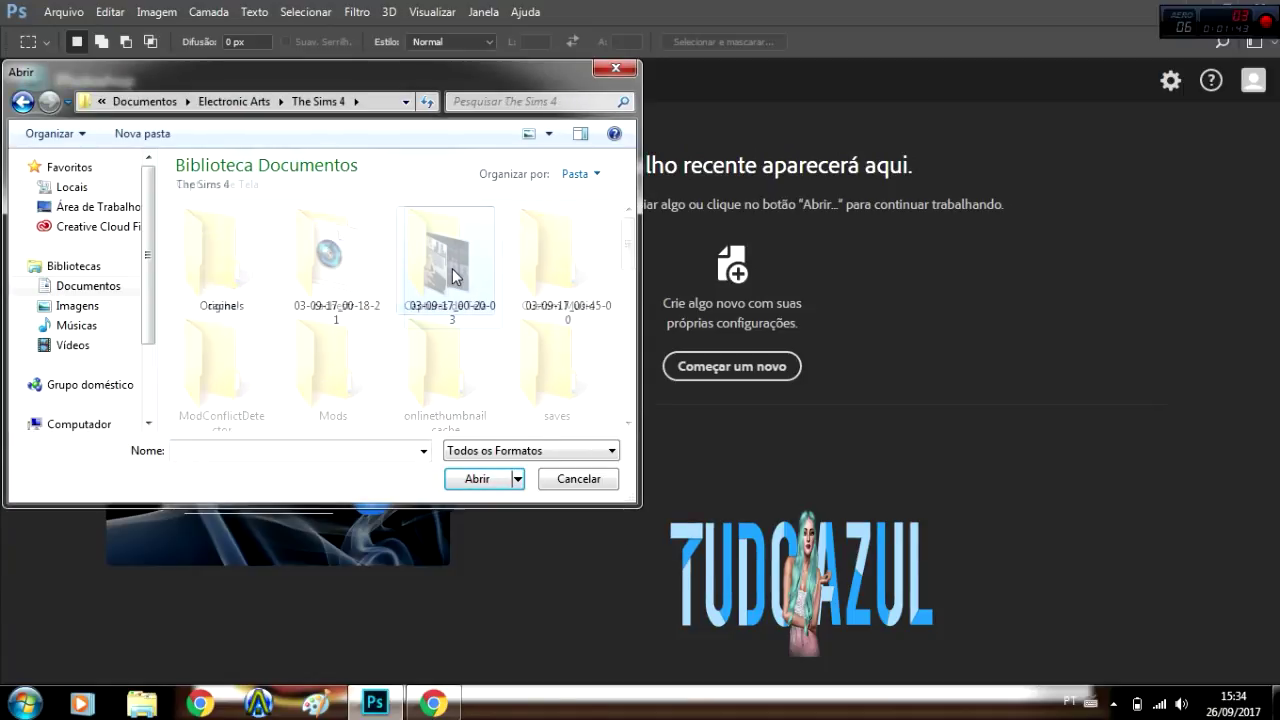
scroll(631, 411, "down", 5)
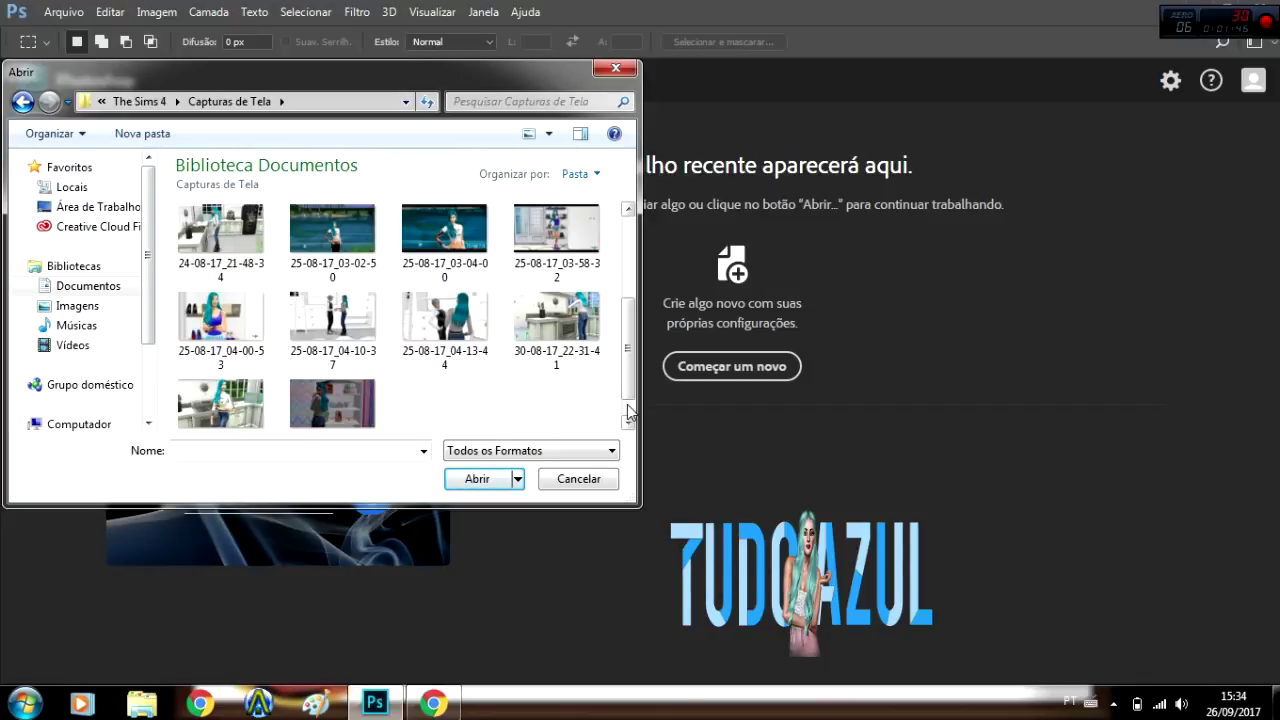
left_click_drag(629, 395, 639, 325)
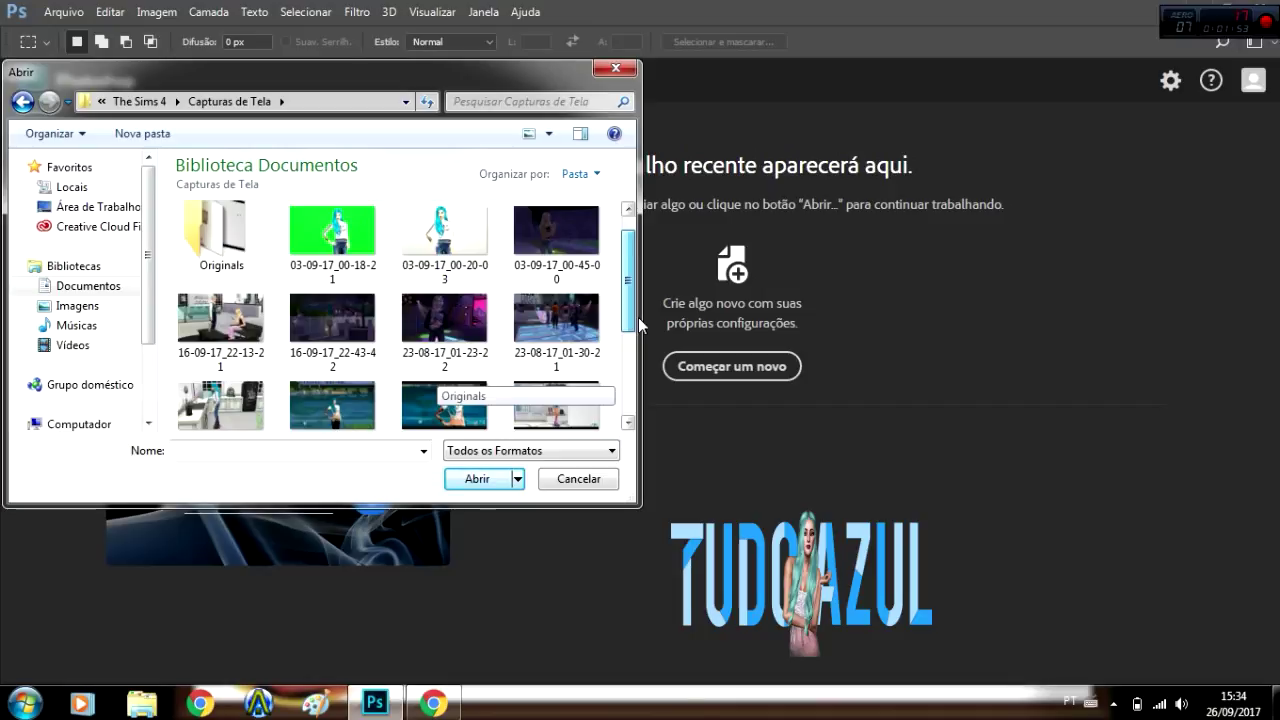
left_click(444, 300)
left_click(497, 477)
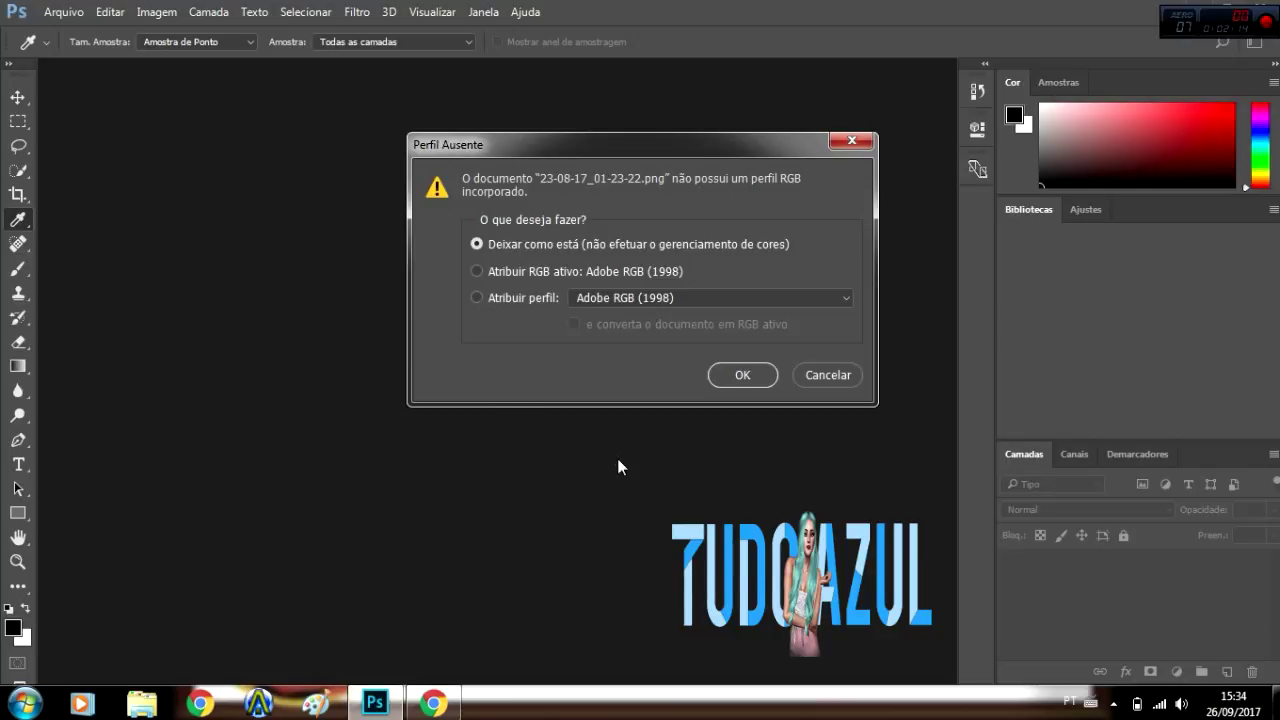
Open the image without colour management, add empty layer Camada 1, and unlock the background layer.
left_click(749, 375)
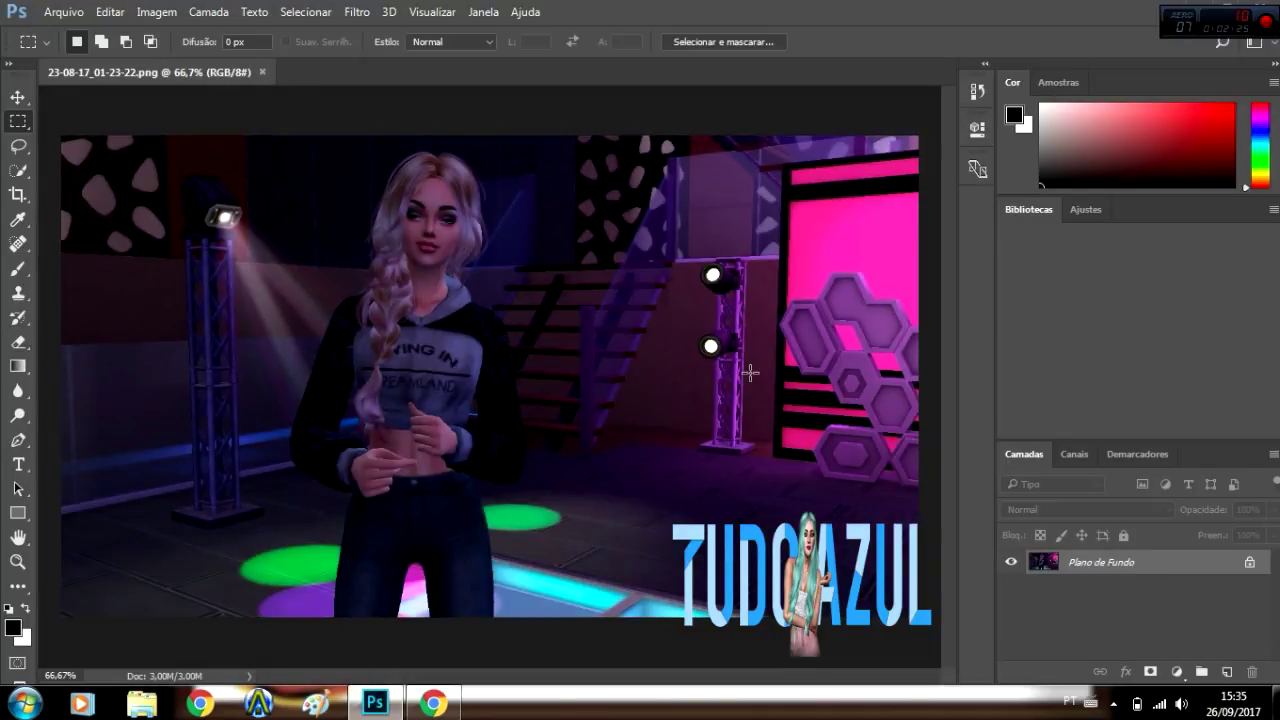
right_click(1113, 563)
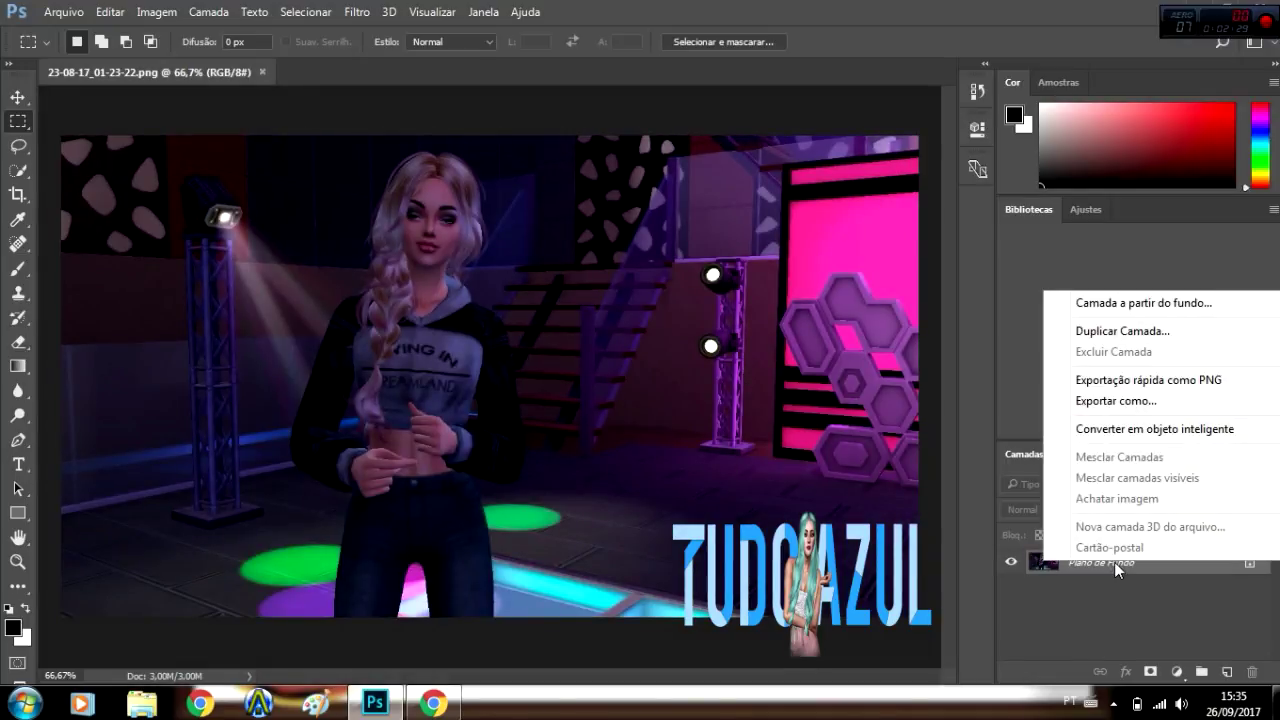
left_click(1226, 675)
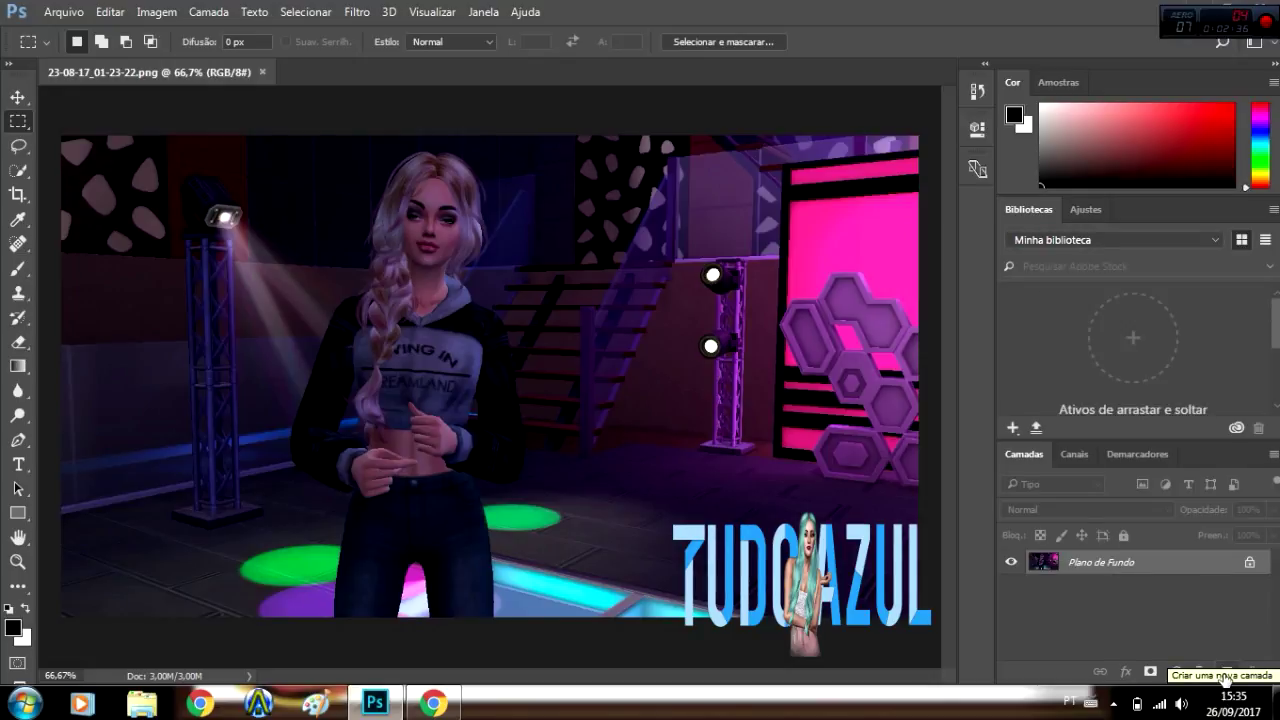
left_click(1226, 675)
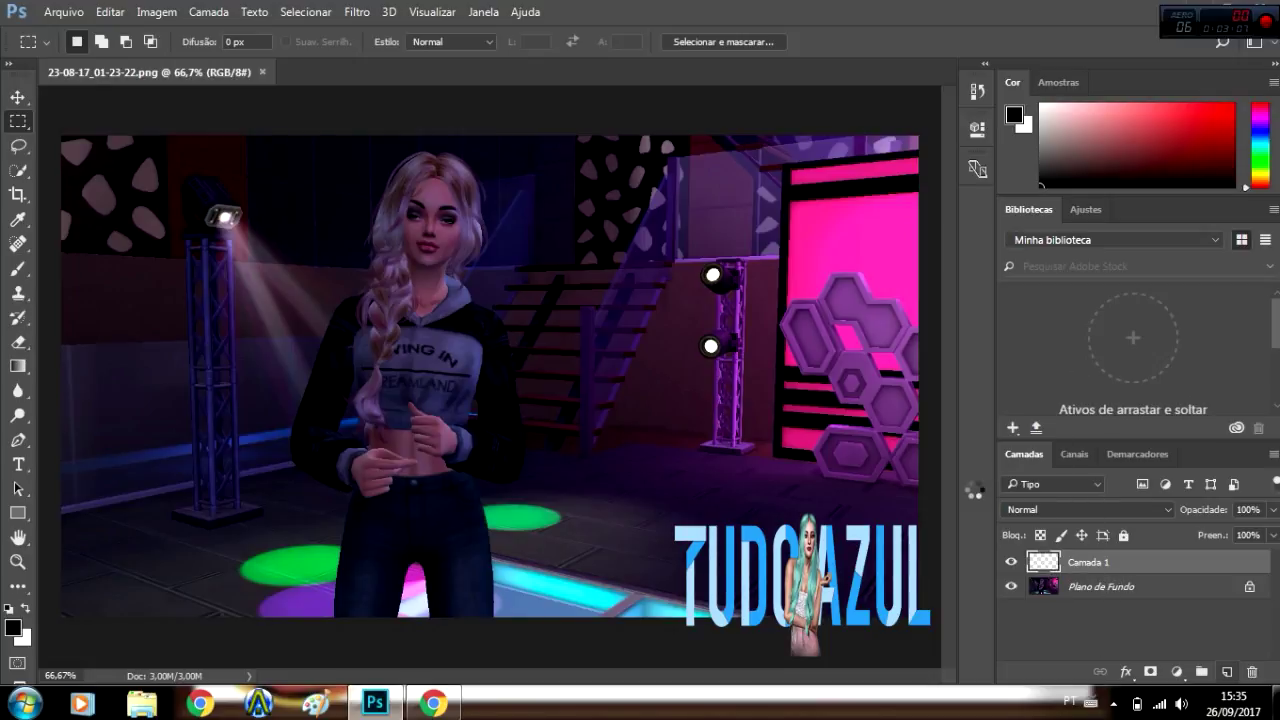
double_click(1042, 584)
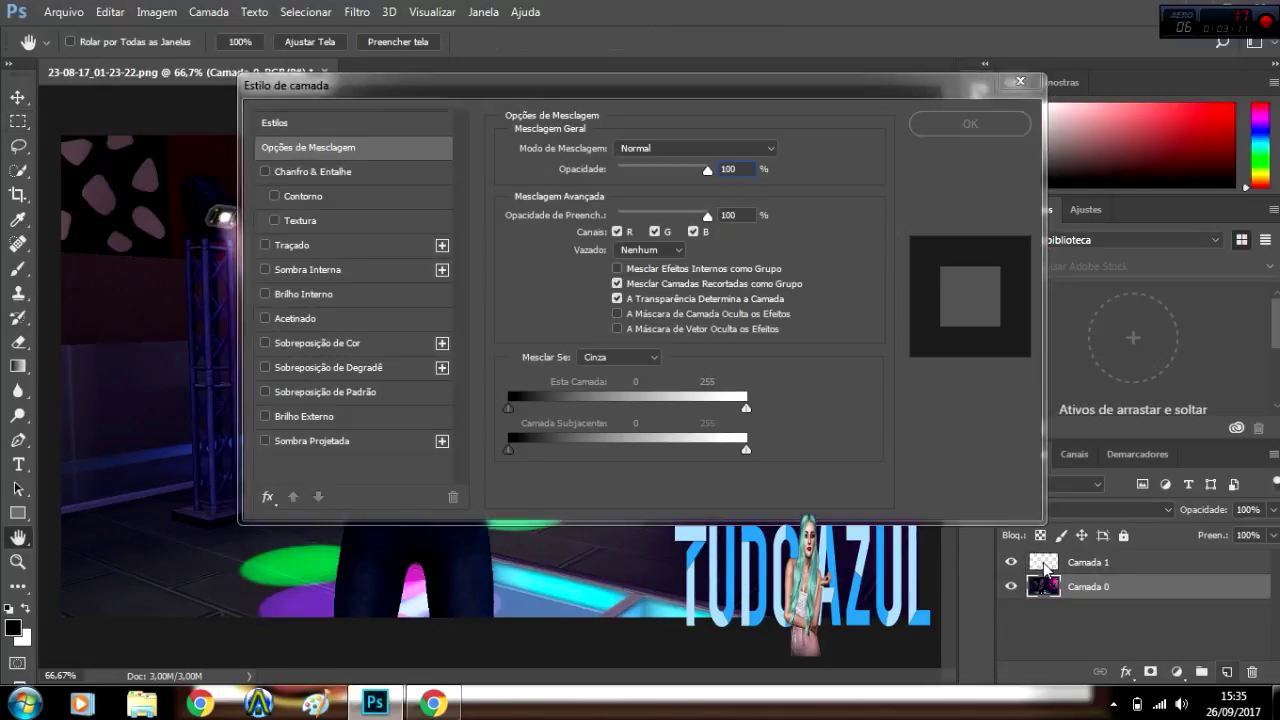
On Camada 0, add a Curves adjustment with the midpoint pulled down to darken.
left_click(1027, 85)
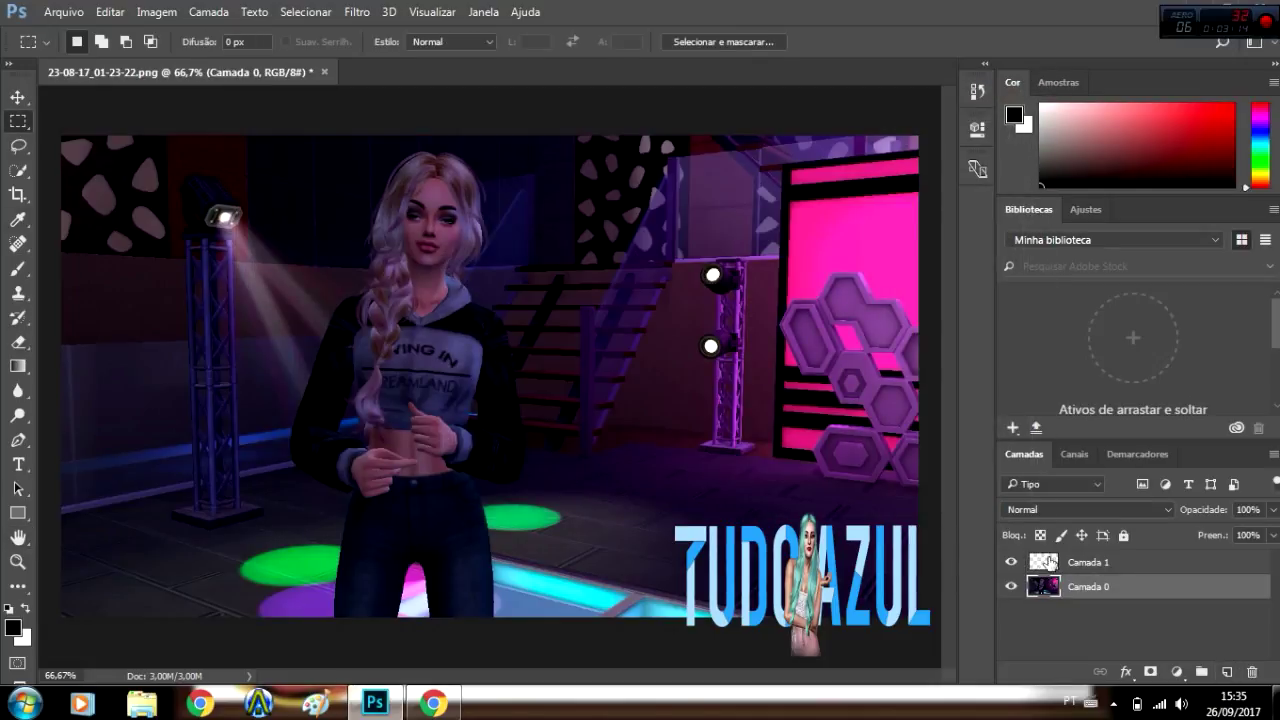
left_click(1048, 562)
left_click(1050, 588)
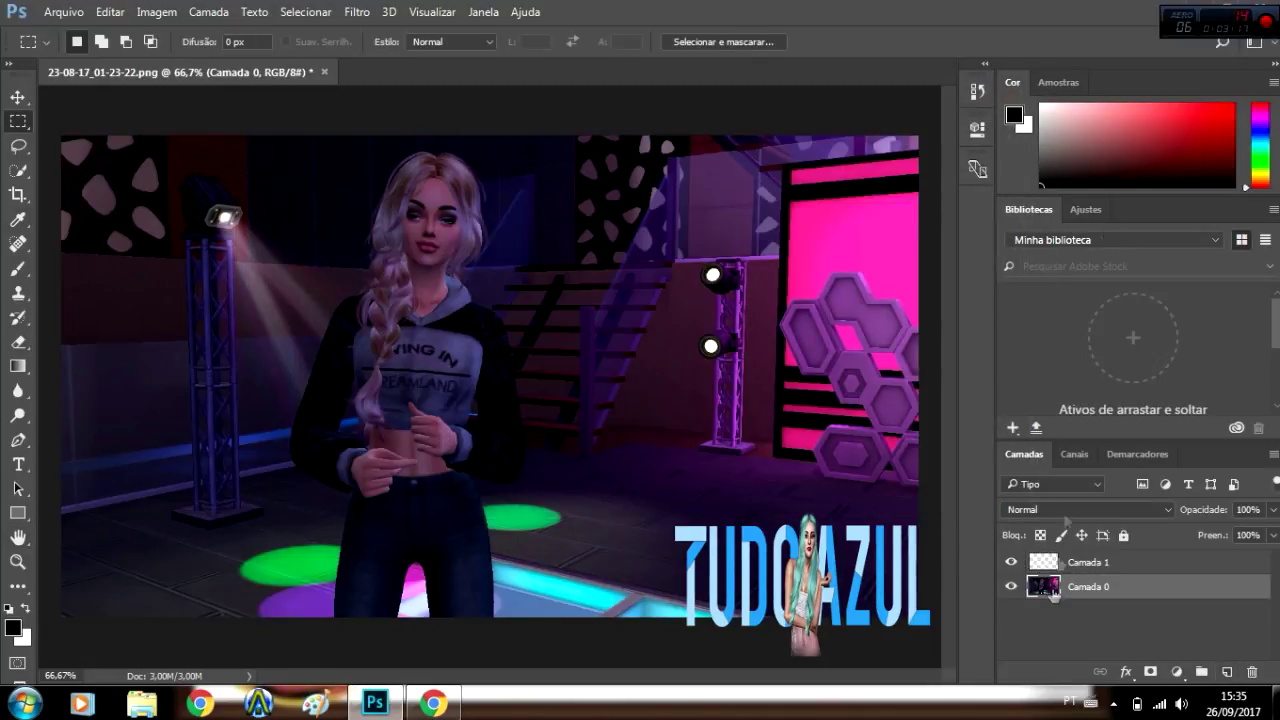
left_click(1096, 212)
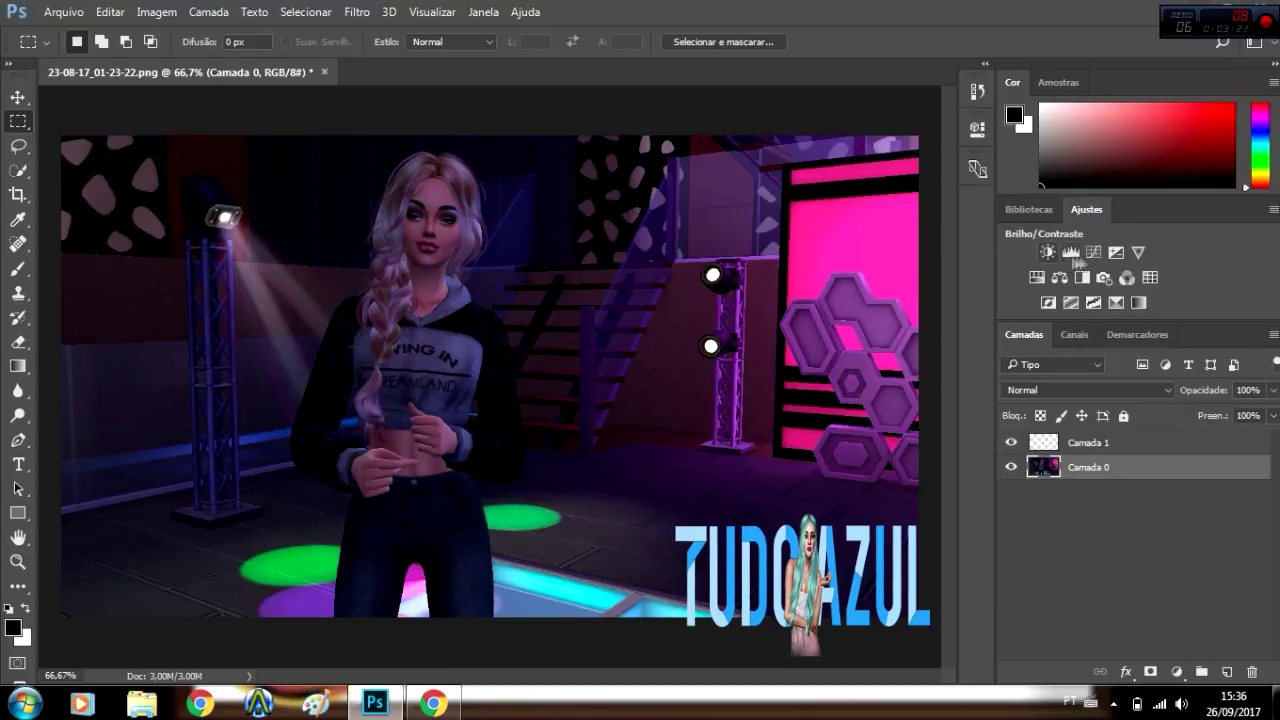
left_click(1093, 252)
left_click_drag(823, 313, 833, 323)
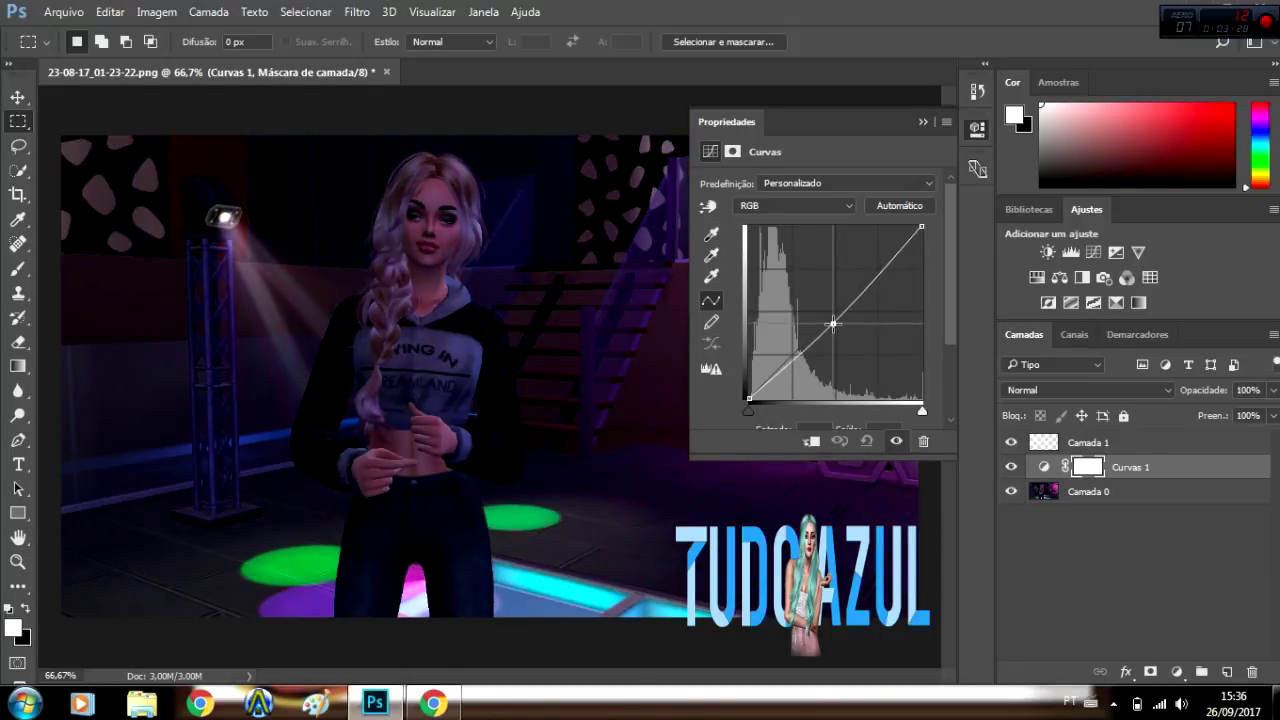
left_click(922, 121)
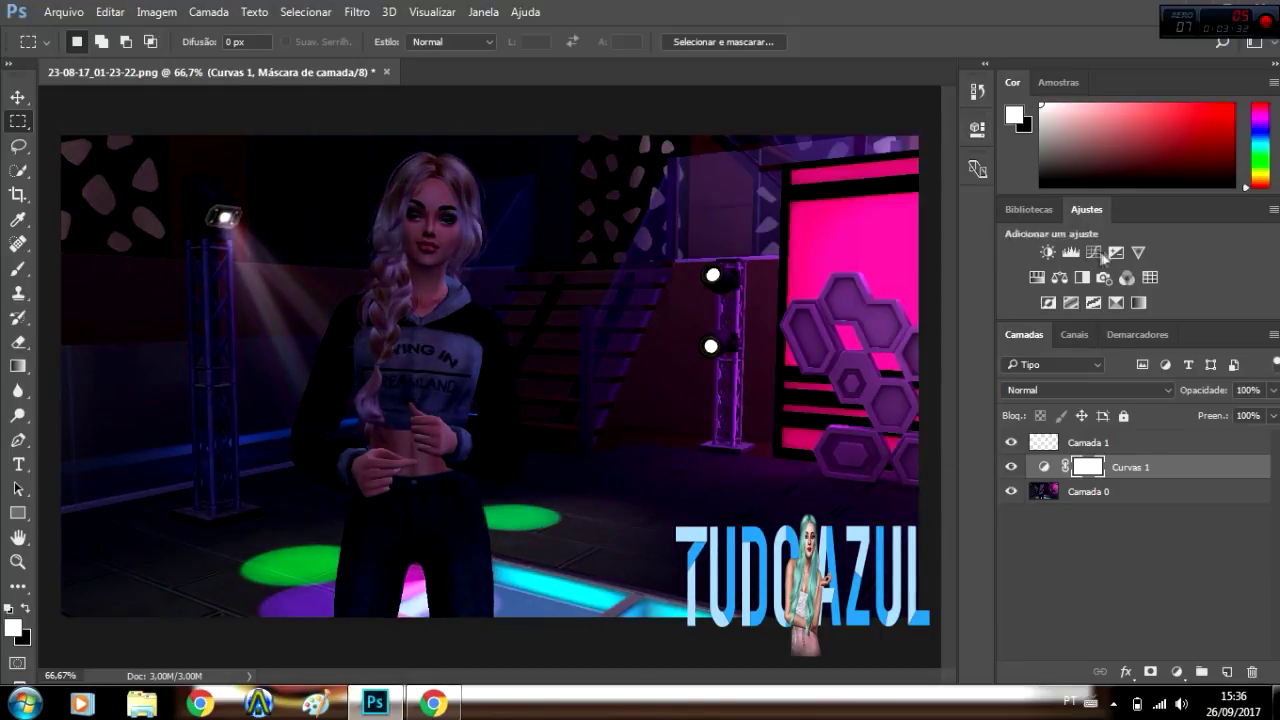
Add Brightness/Contrast at 11/8 and Vibrance at +13 vibrance, +7 saturation.
left_click(1047, 252)
left_click_drag(816, 229, 824, 229)
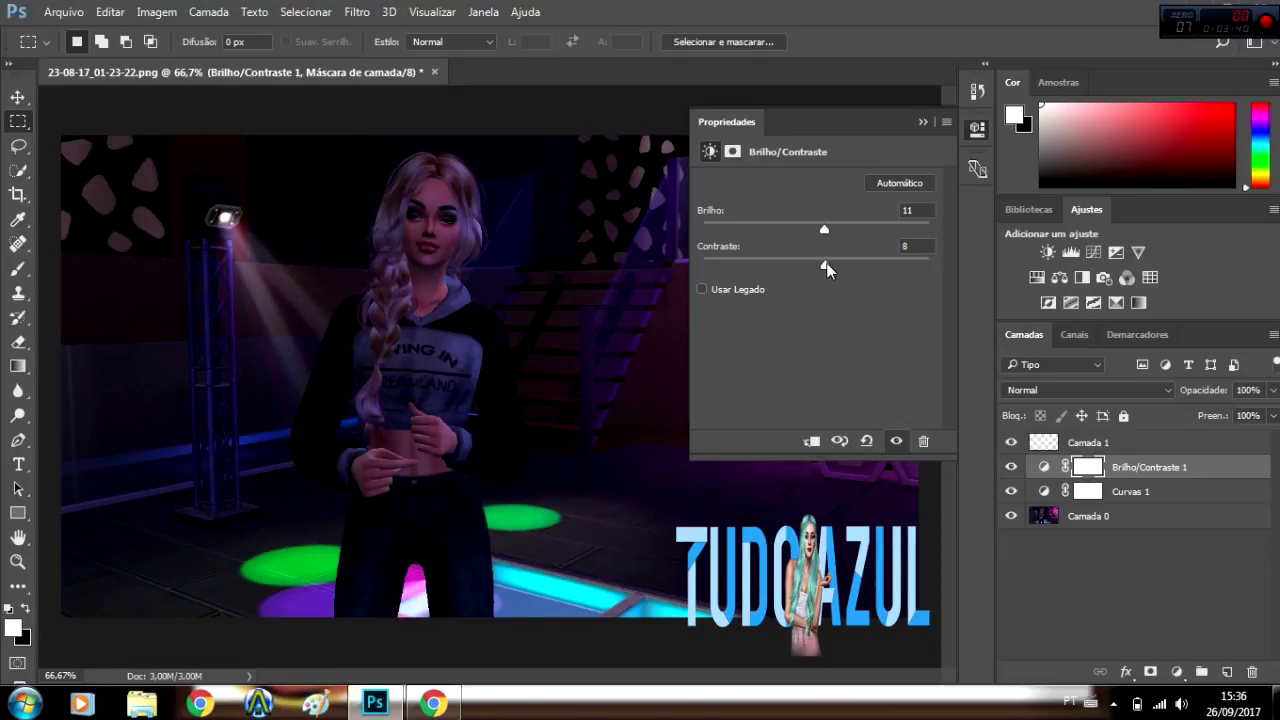
left_click(923, 122)
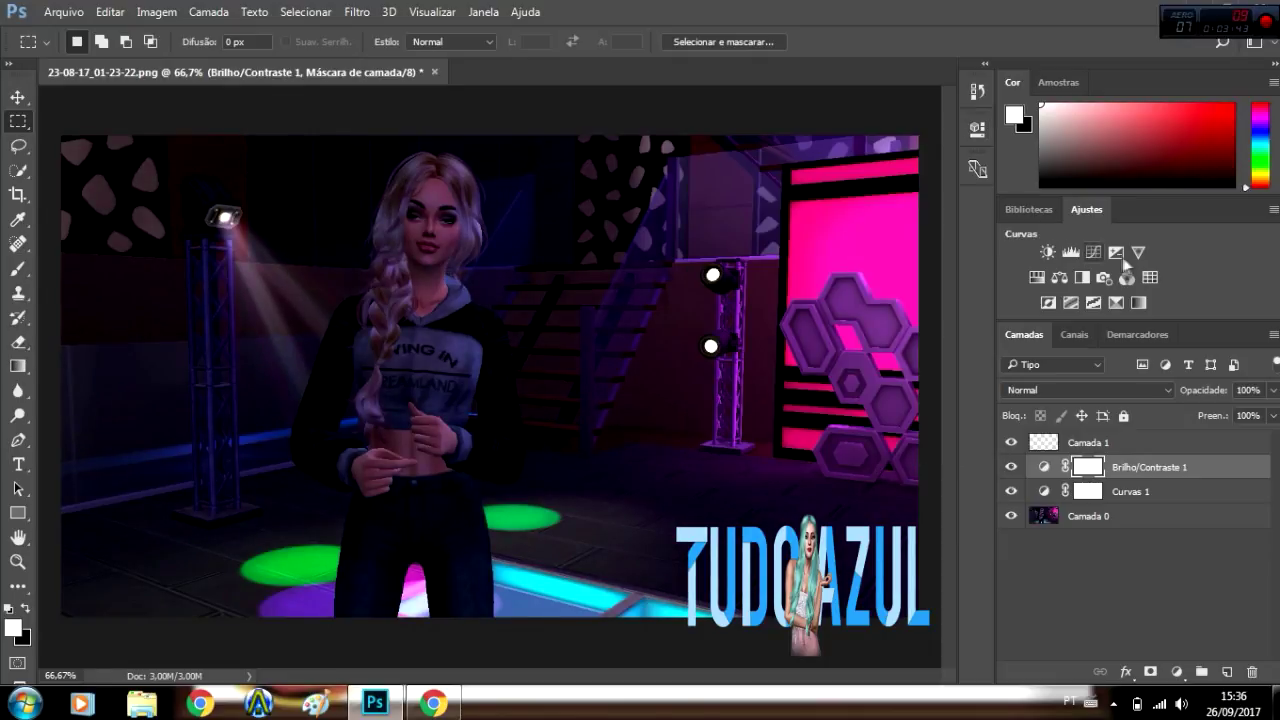
left_click_drag(823, 200, 830, 200)
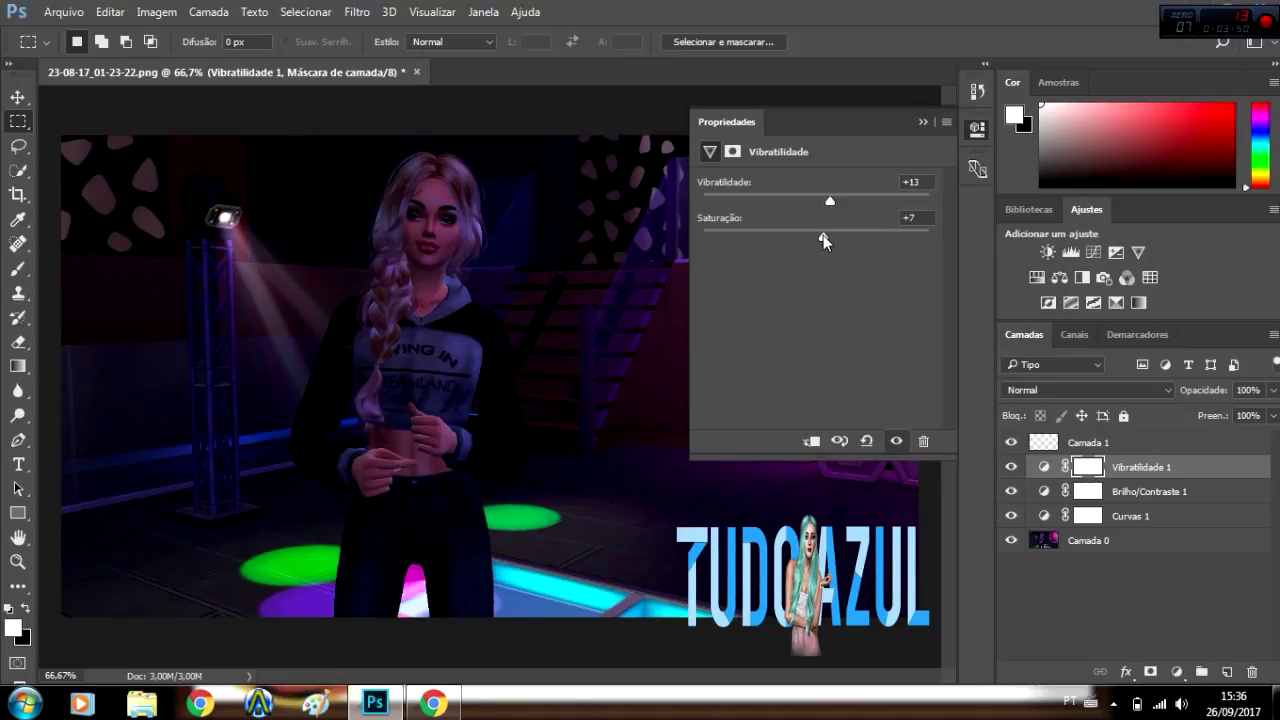
left_click(922, 123)
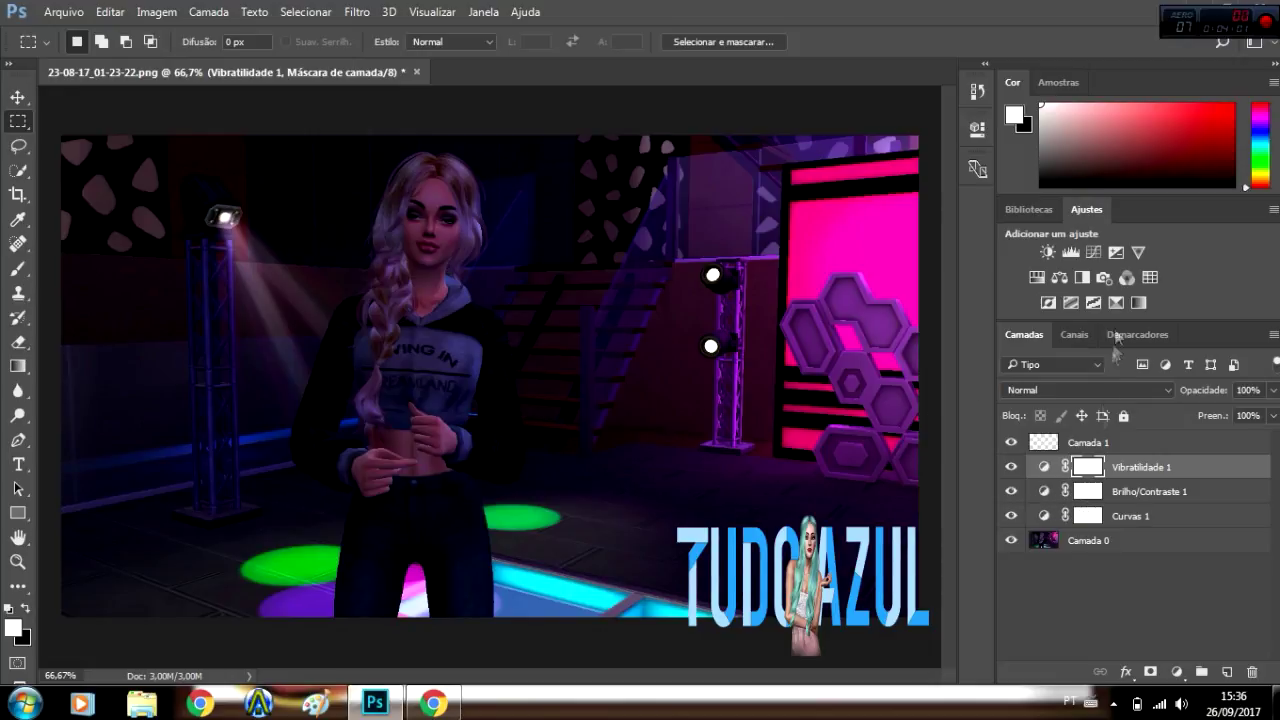
Add a navy Photo Filter adjustment at 31% density.
left_click(1126, 278)
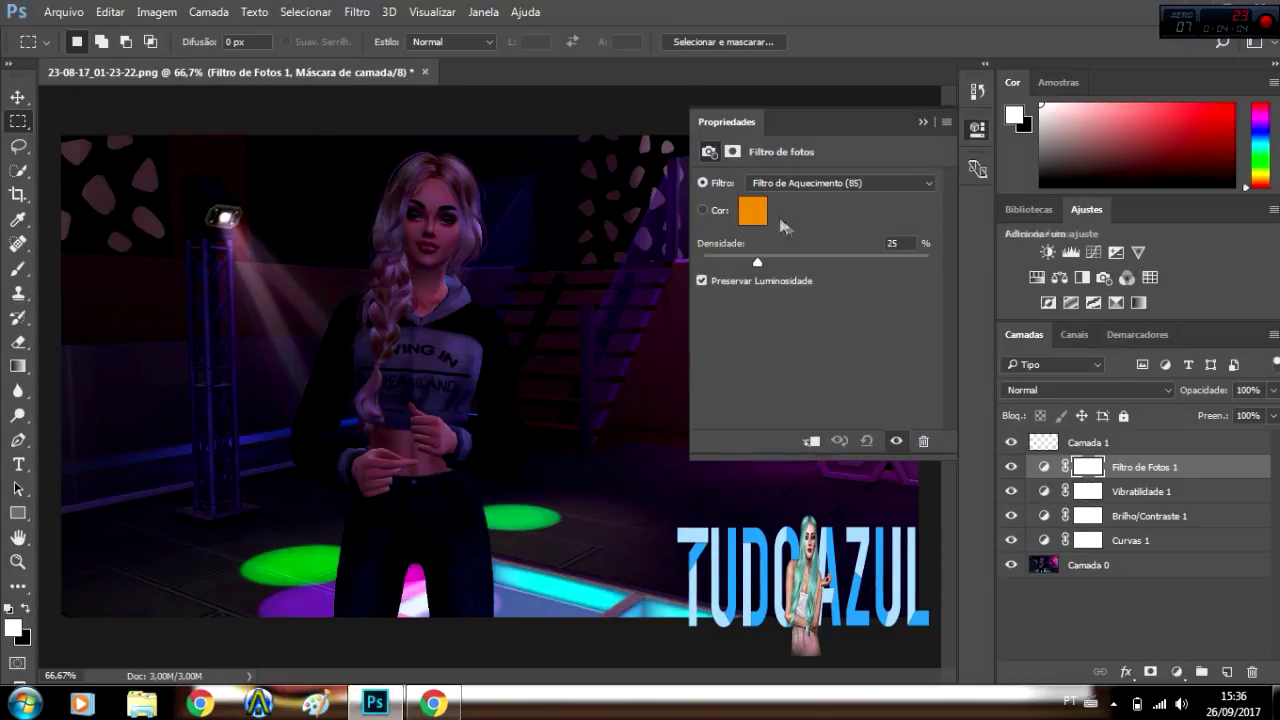
left_click(749, 213)
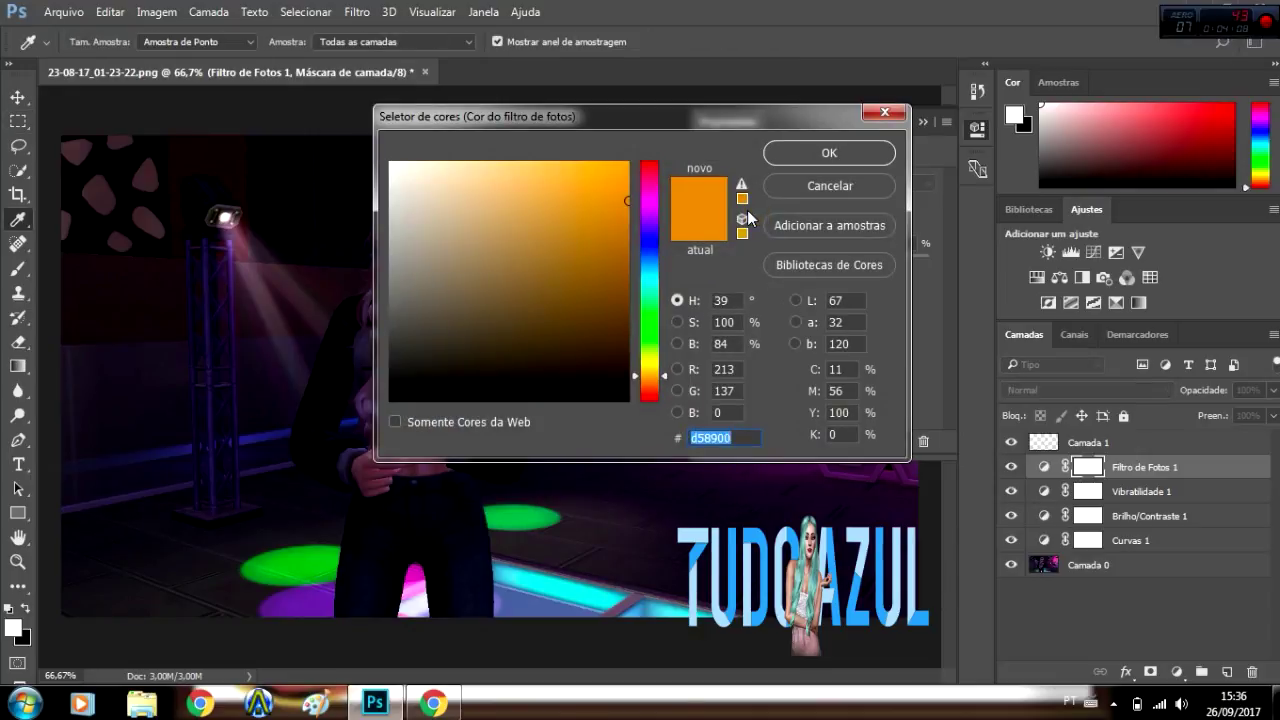
left_click(649, 240)
left_click(627, 224)
left_click(626, 302)
left_click(792, 158)
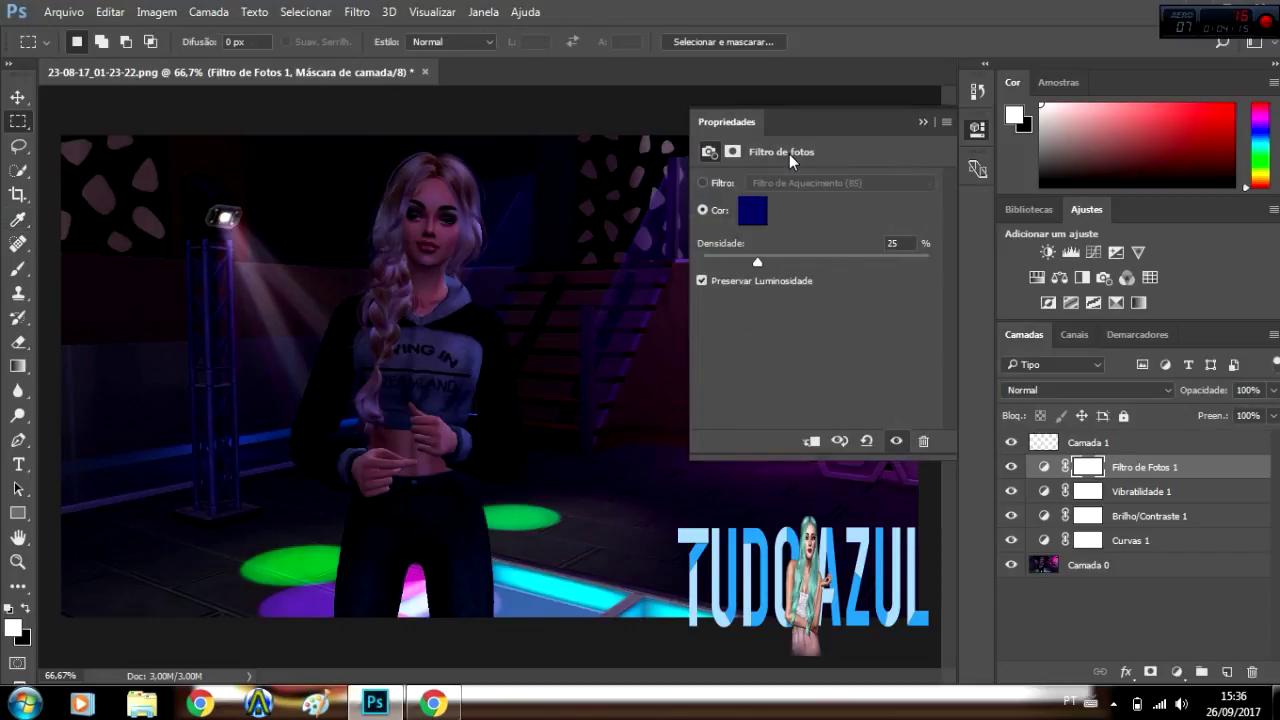
left_click_drag(767, 264, 771, 262)
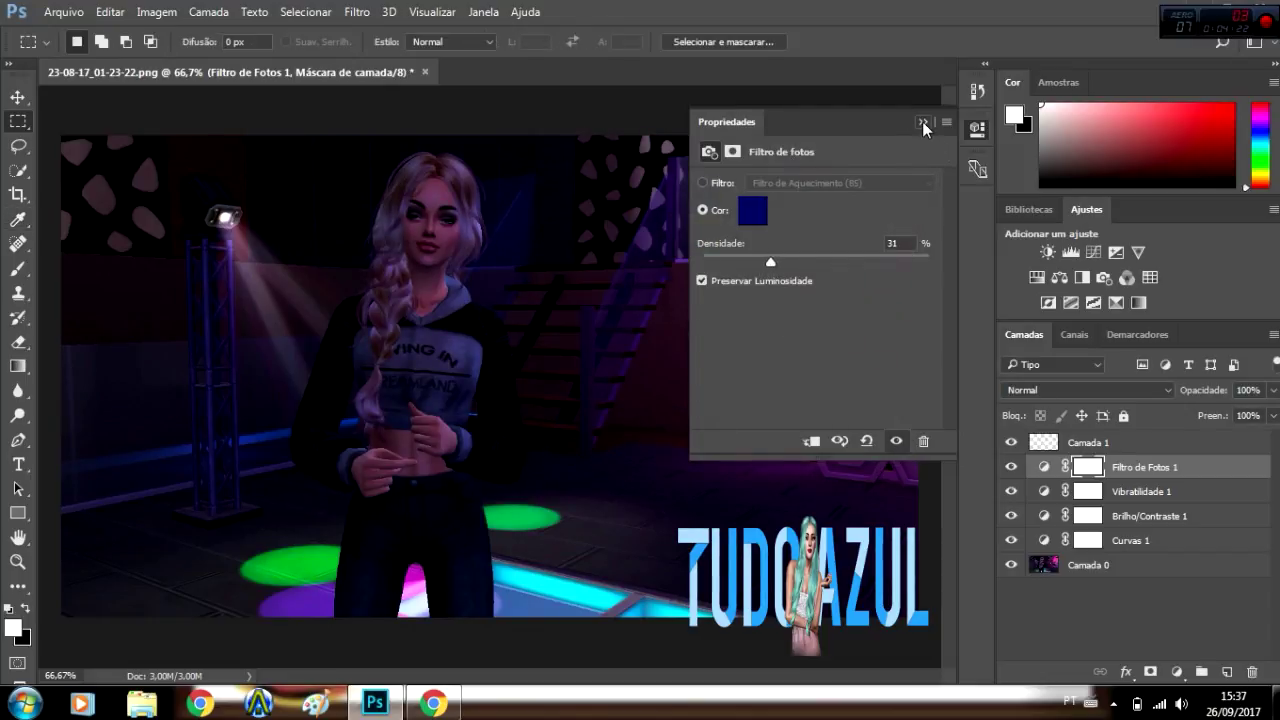
left_click(922, 123)
Merge the Curves, Brightness/Contrast, Vibrance and Photo Filter layers down into Camada 0.
left_click(1094, 542)
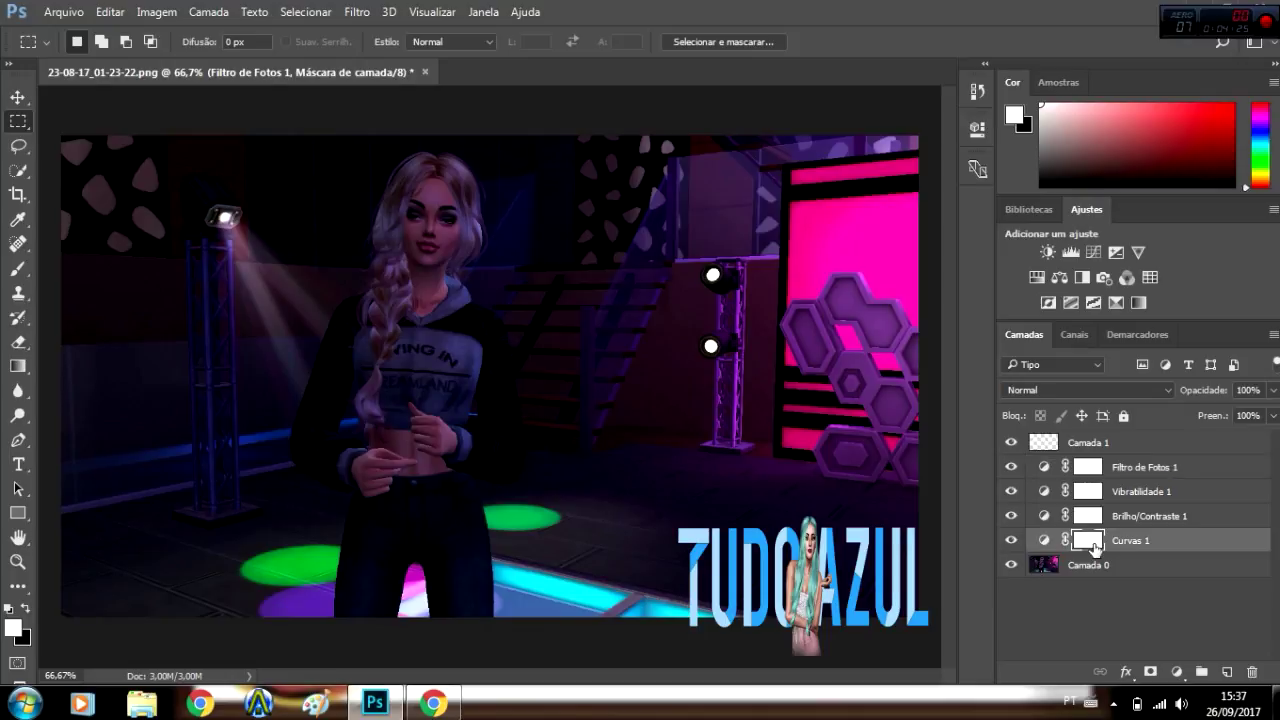
key("Delete")
left_click(1098, 518)
key("Delete")
left_click(1098, 495)
key("Delete")
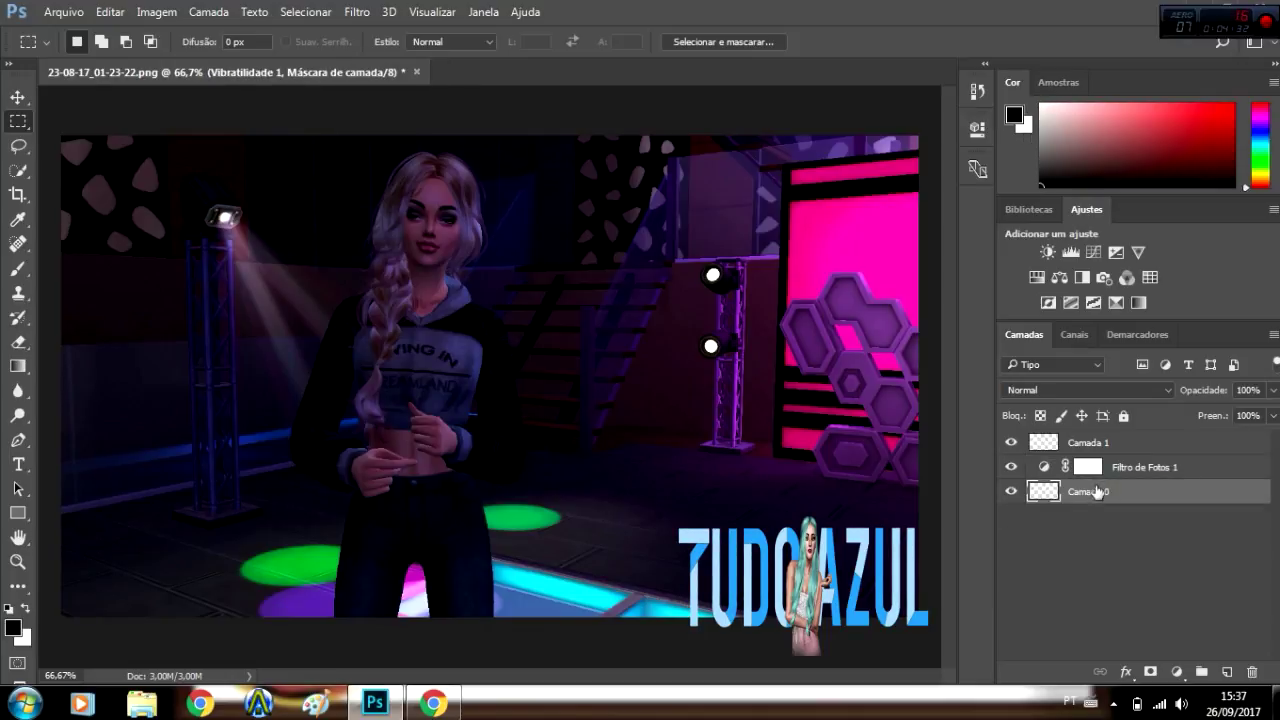
left_click(1094, 474)
key("Delete")
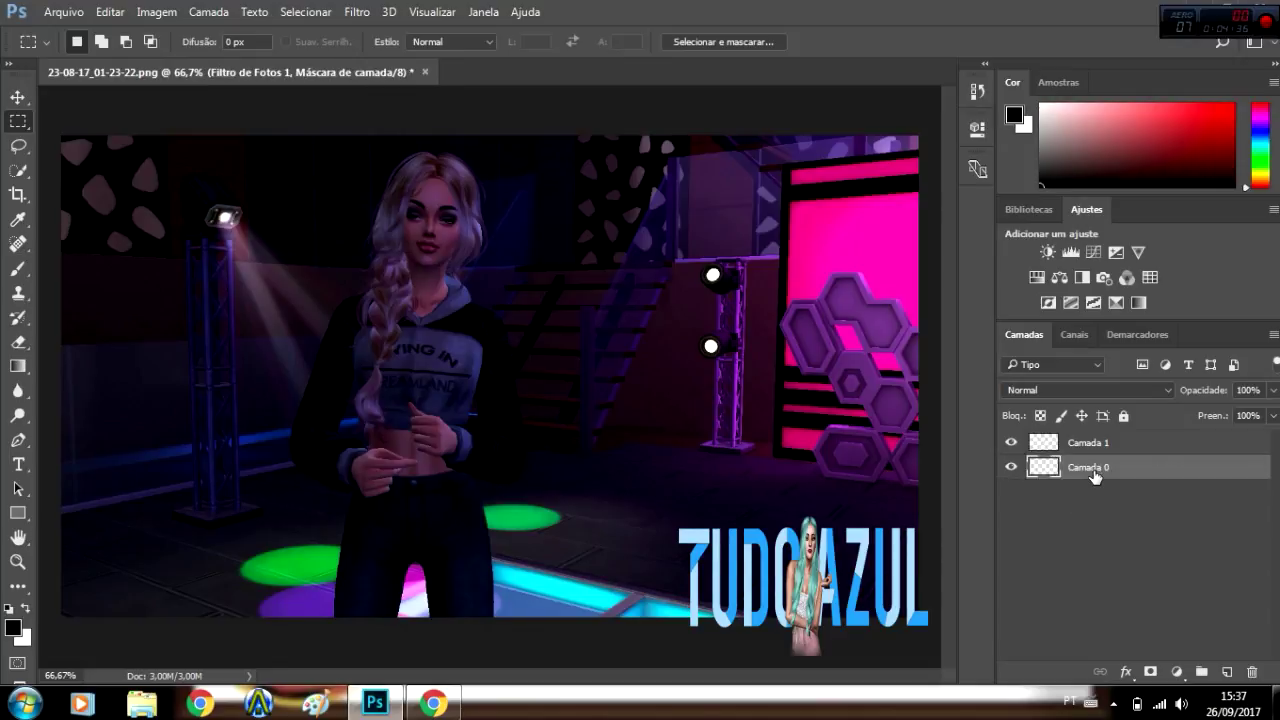
Add a brightening Curves layer and a Vibrance layer with vibrance +4, saturation +8.
left_click(1093, 252)
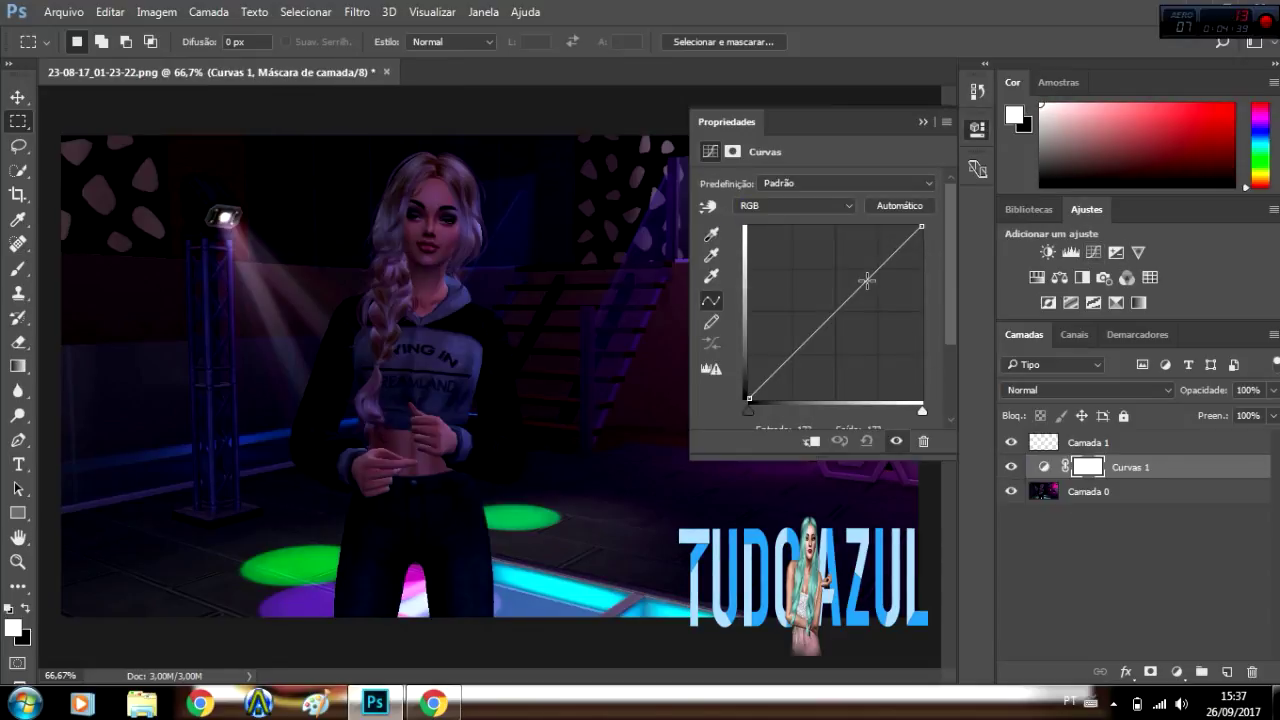
left_click_drag(865, 273, 845, 250)
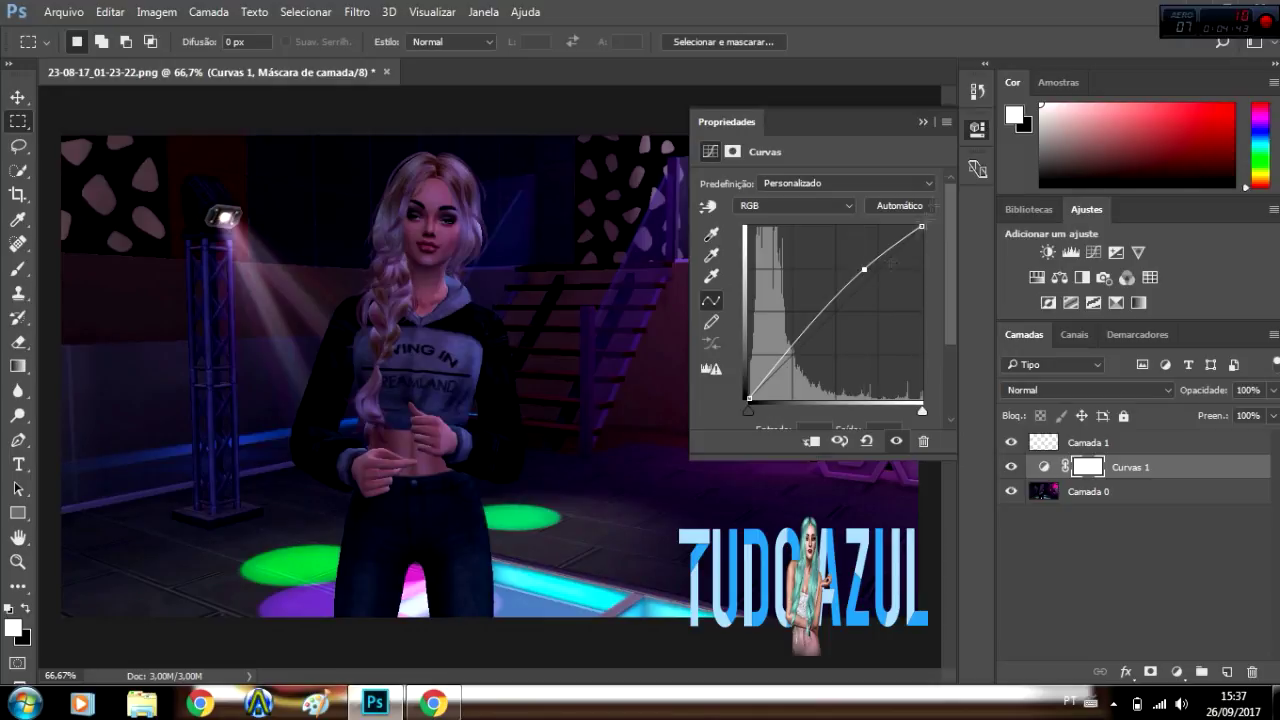
left_click(923, 121)
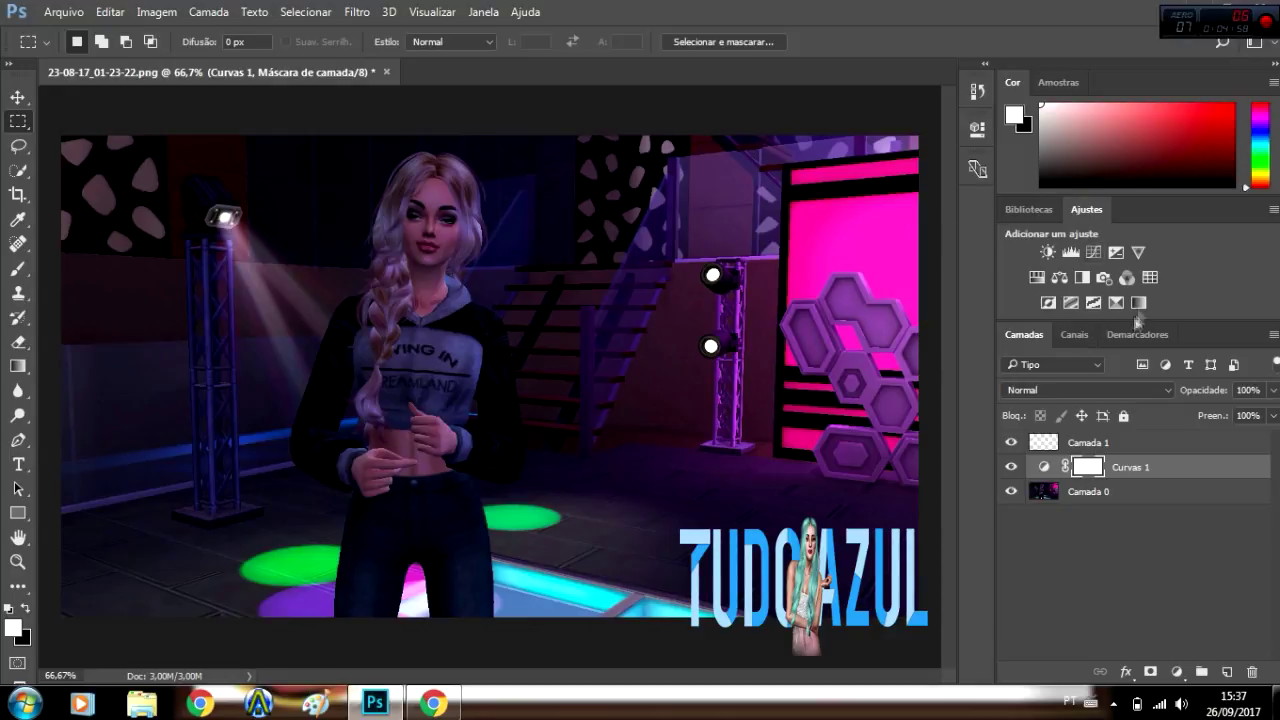
left_click(1138, 252)
left_click_drag(815, 203, 821, 201)
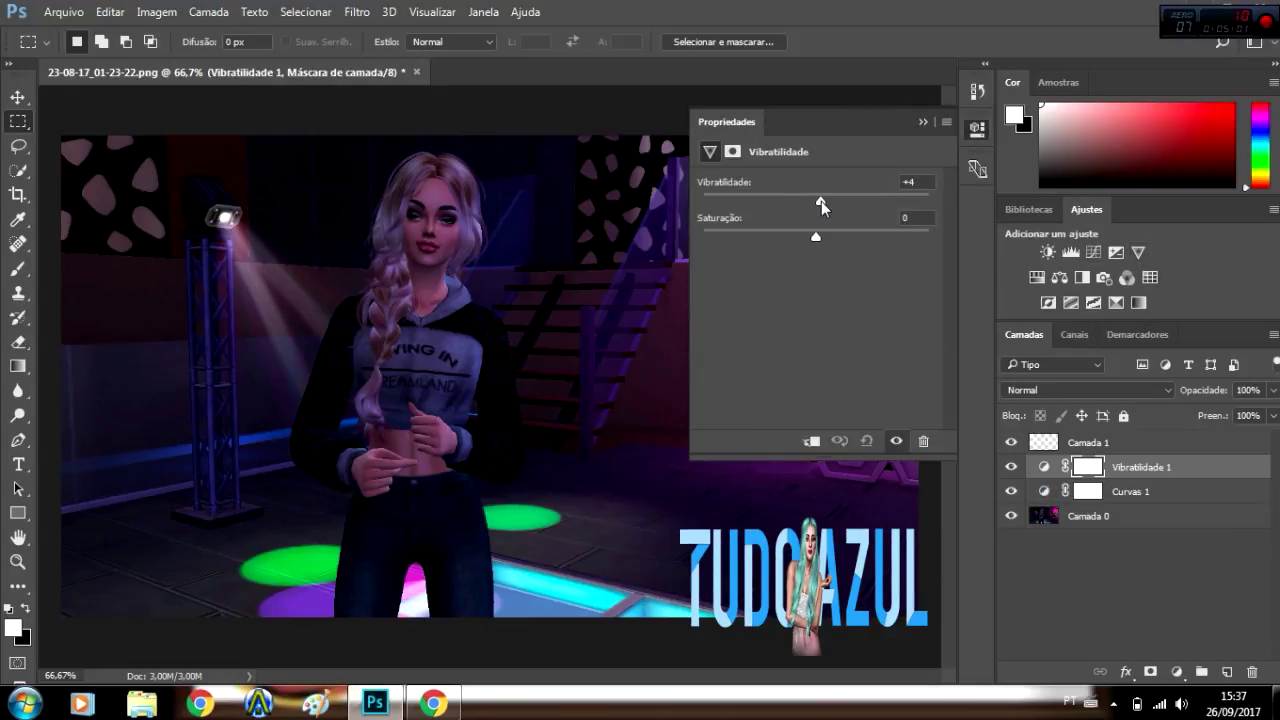
mouse_move(820, 237)
left_mouse_down()
mouse_move(768, 239)
mouse_move(825, 243)
left_mouse_up()
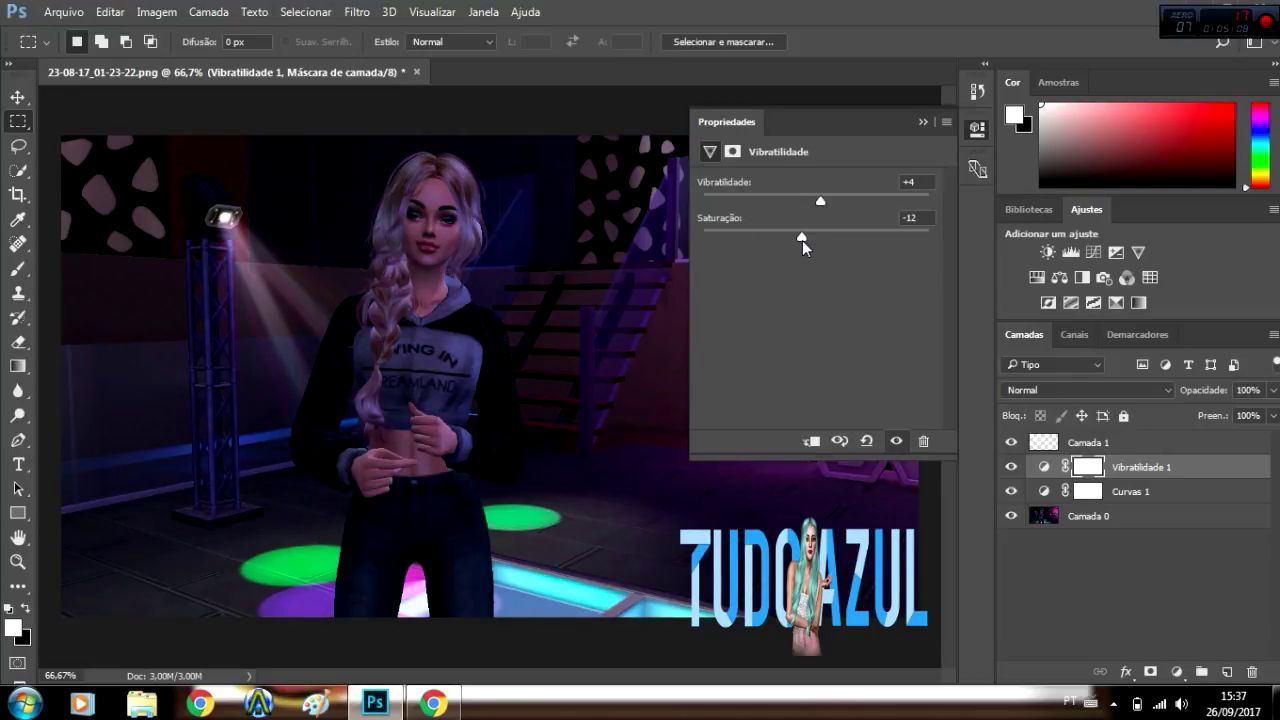
Merge the new Curves and Vibrance adjustments down into Camada 0.
left_click(922, 121)
left_click(1088, 491)
key("ctrl+e")
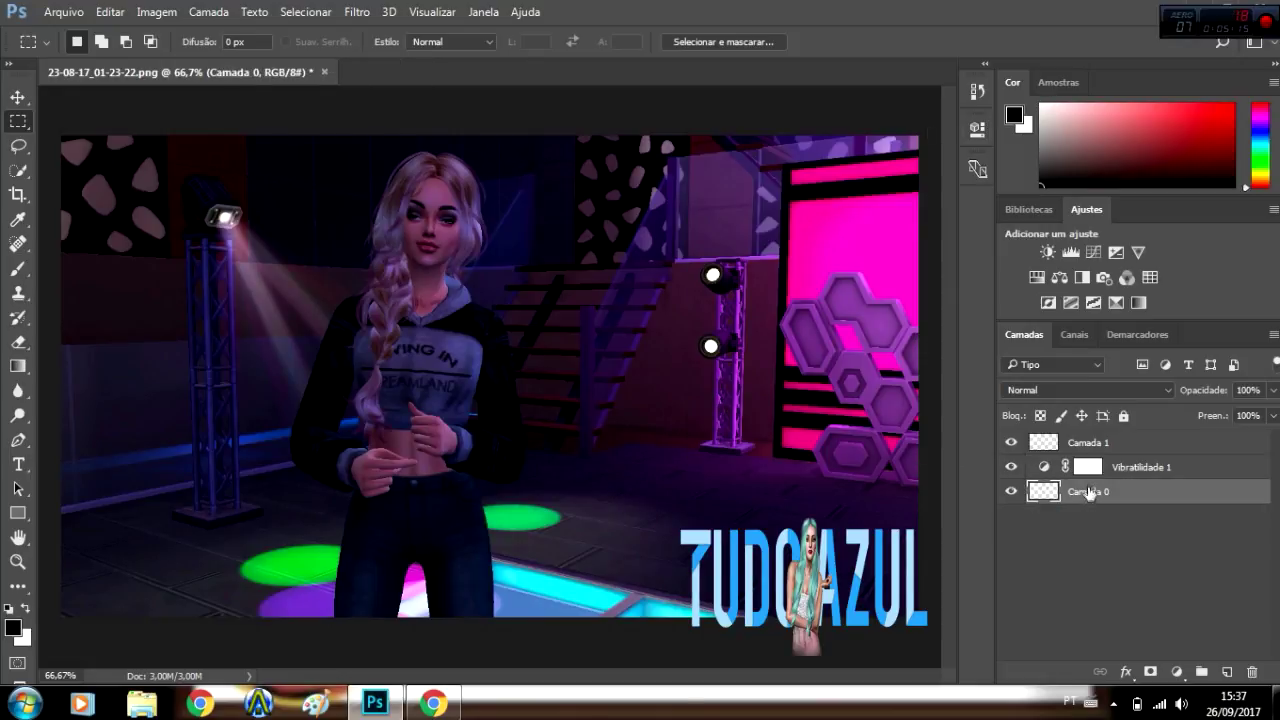
left_click(1088, 468)
key("ctrl+e")
Add Brightness/Contrast (brightness 8, contrast -7) and merge it into Camada 0.
left_click(1047, 252)
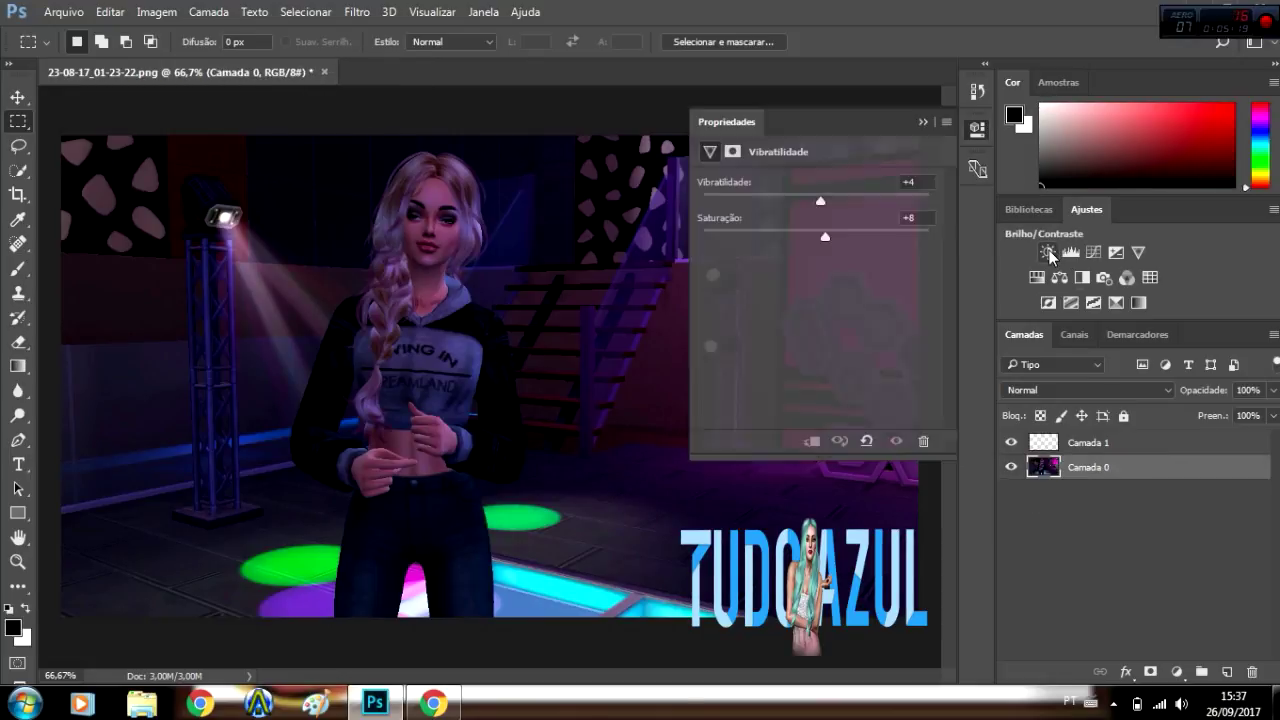
left_click_drag(816, 229, 800, 265)
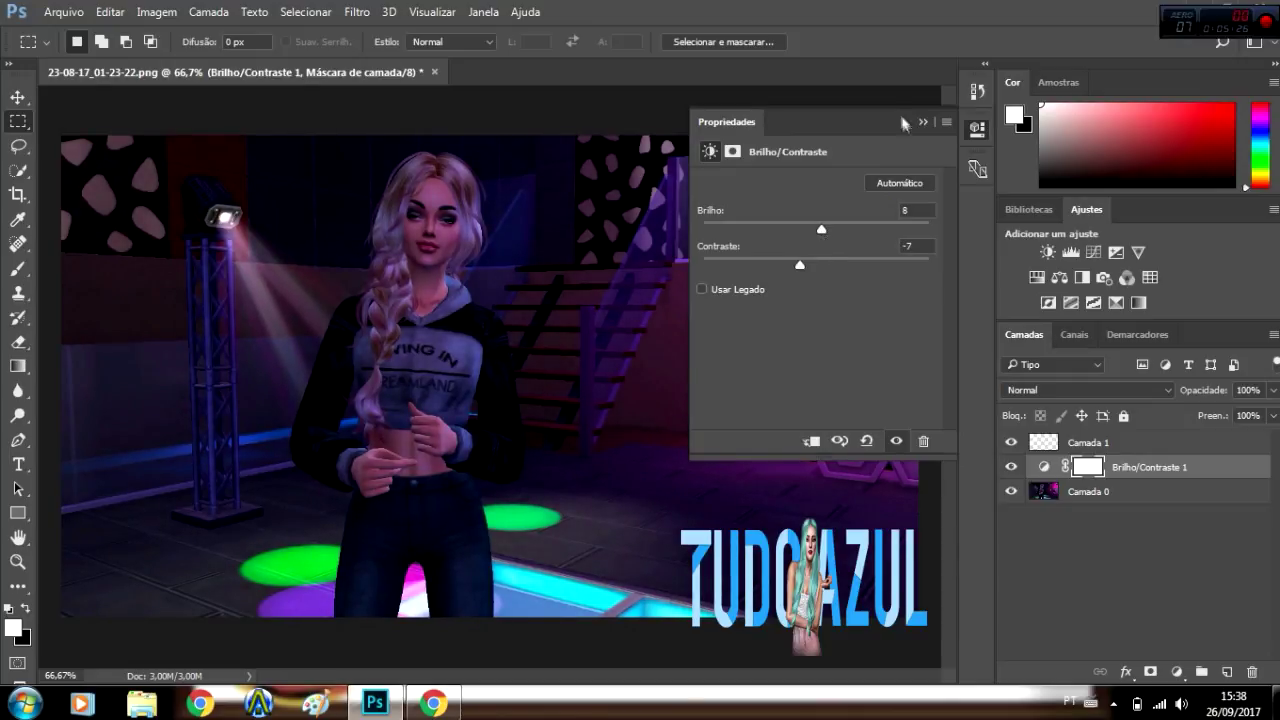
left_click(922, 122)
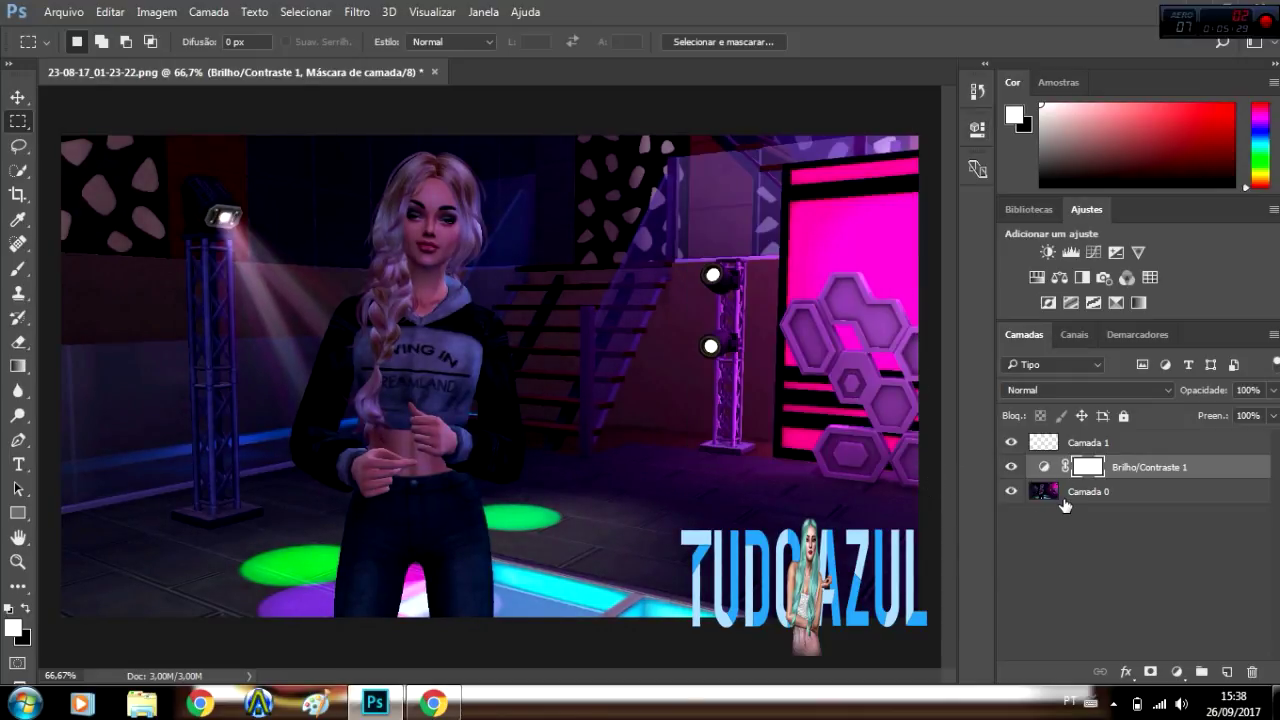
key("Delete")
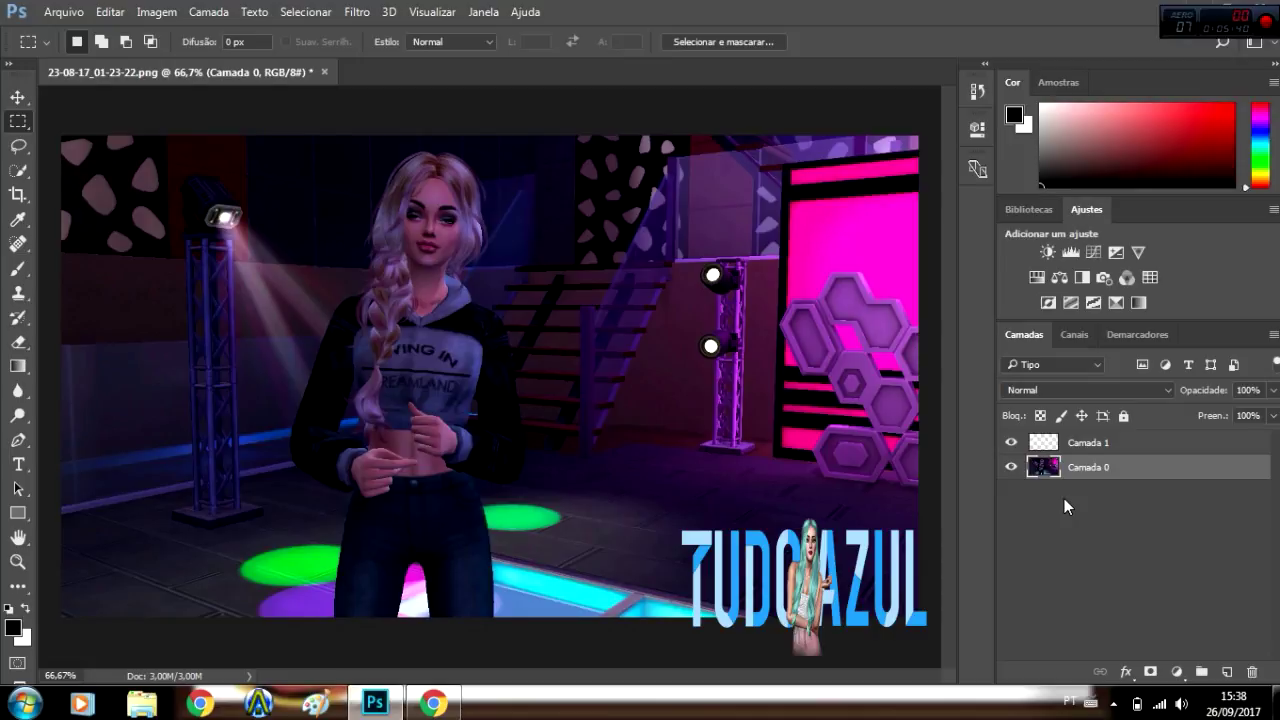
left_click(1064, 443)
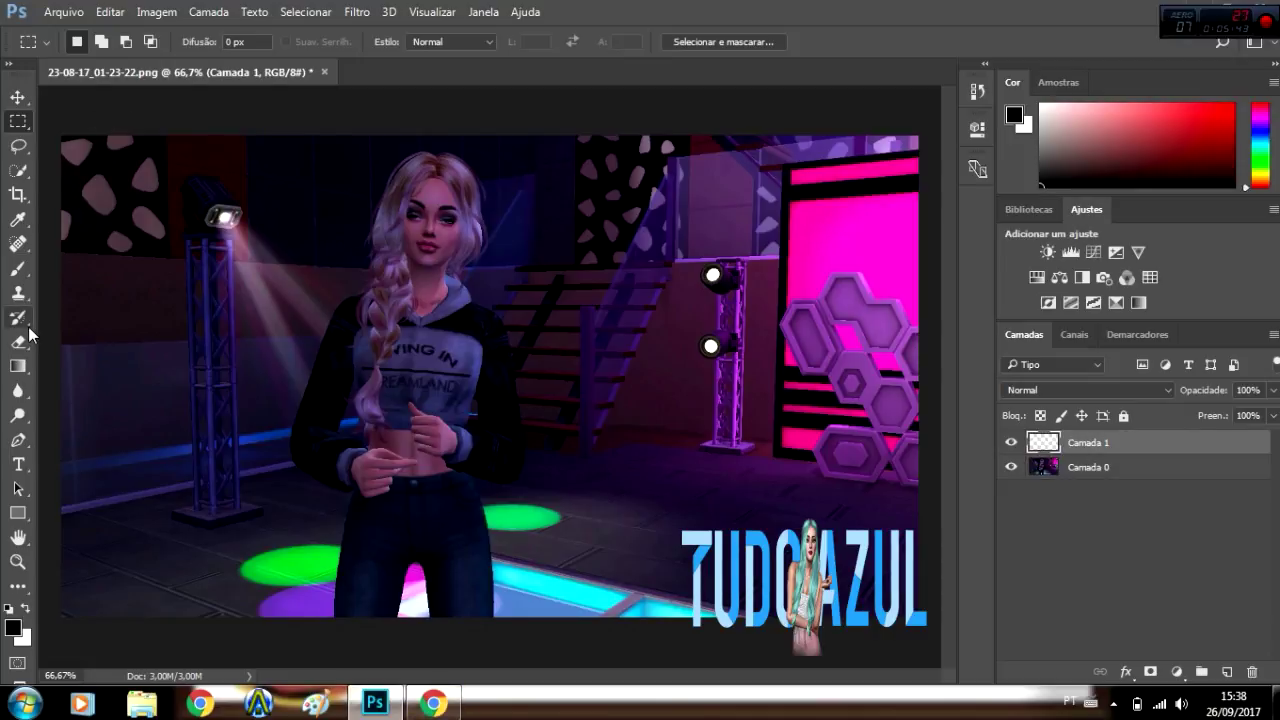
On Camada 1, select a strip along the image top and fill it black.
left_click(20, 367)
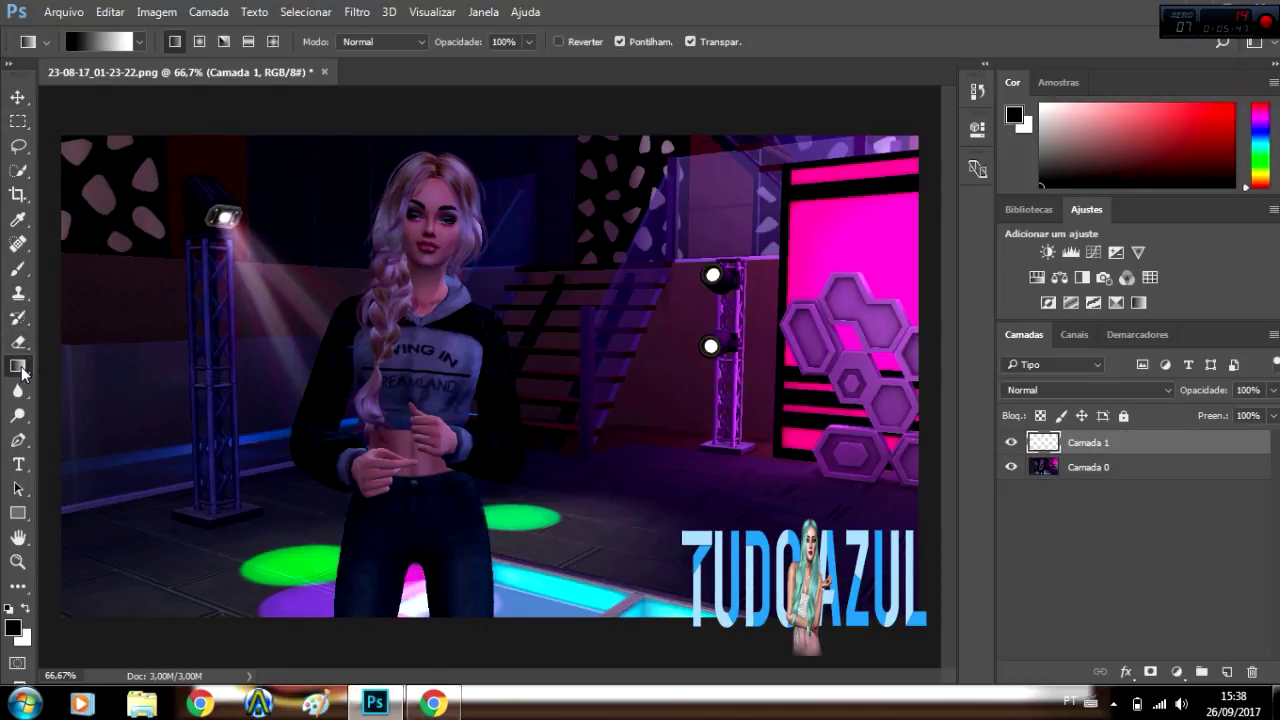
left_click(127, 384)
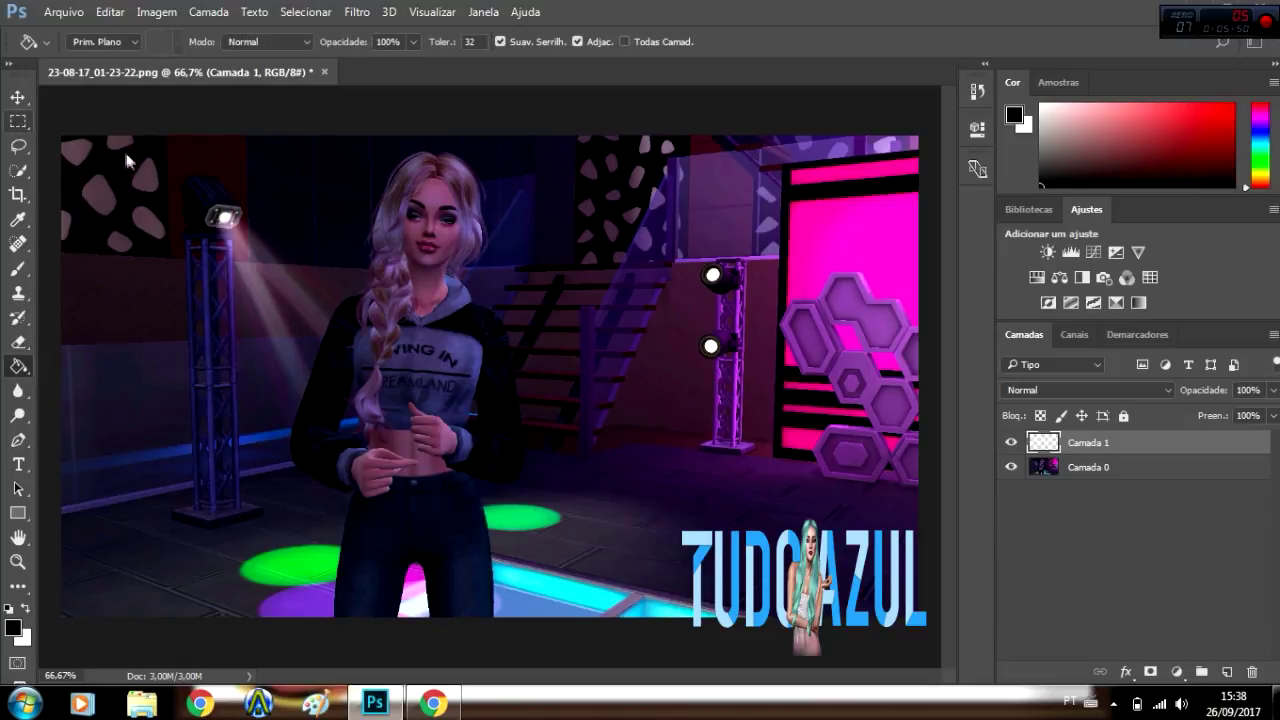
left_click(18, 121)
left_click_drag(62, 134, 752, 222)
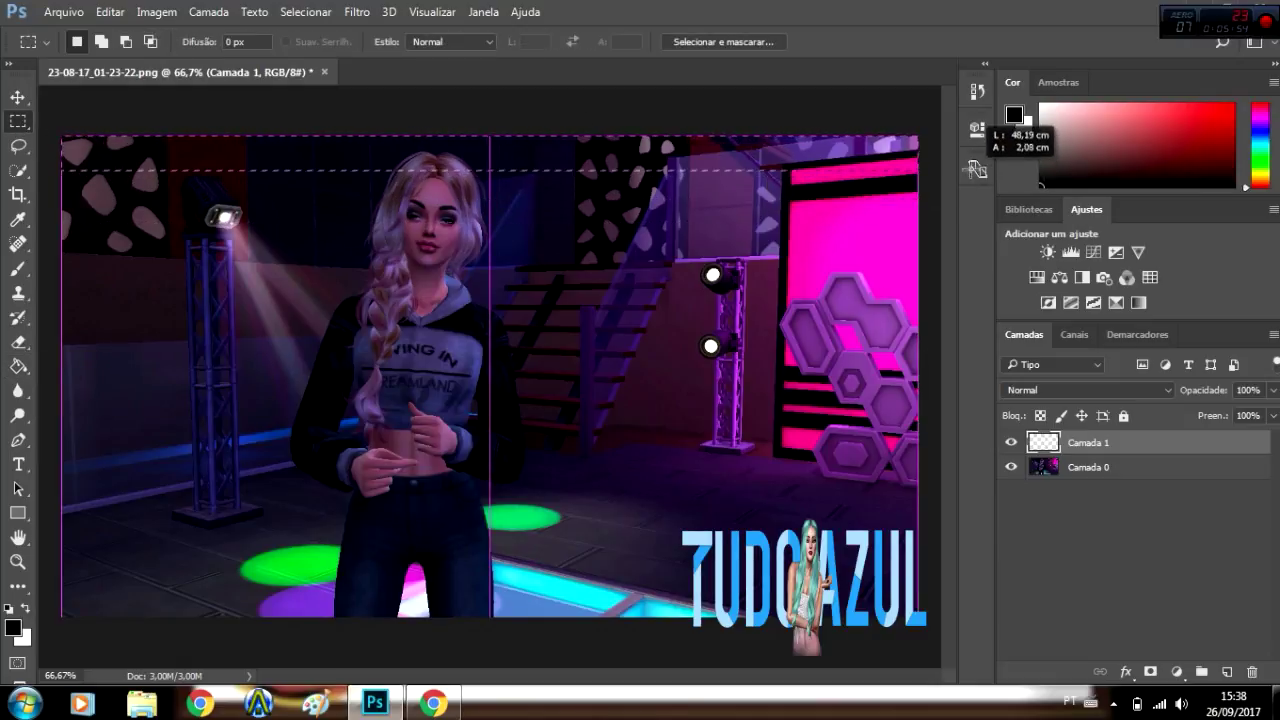
left_click_drag(970, 170, 970, 172)
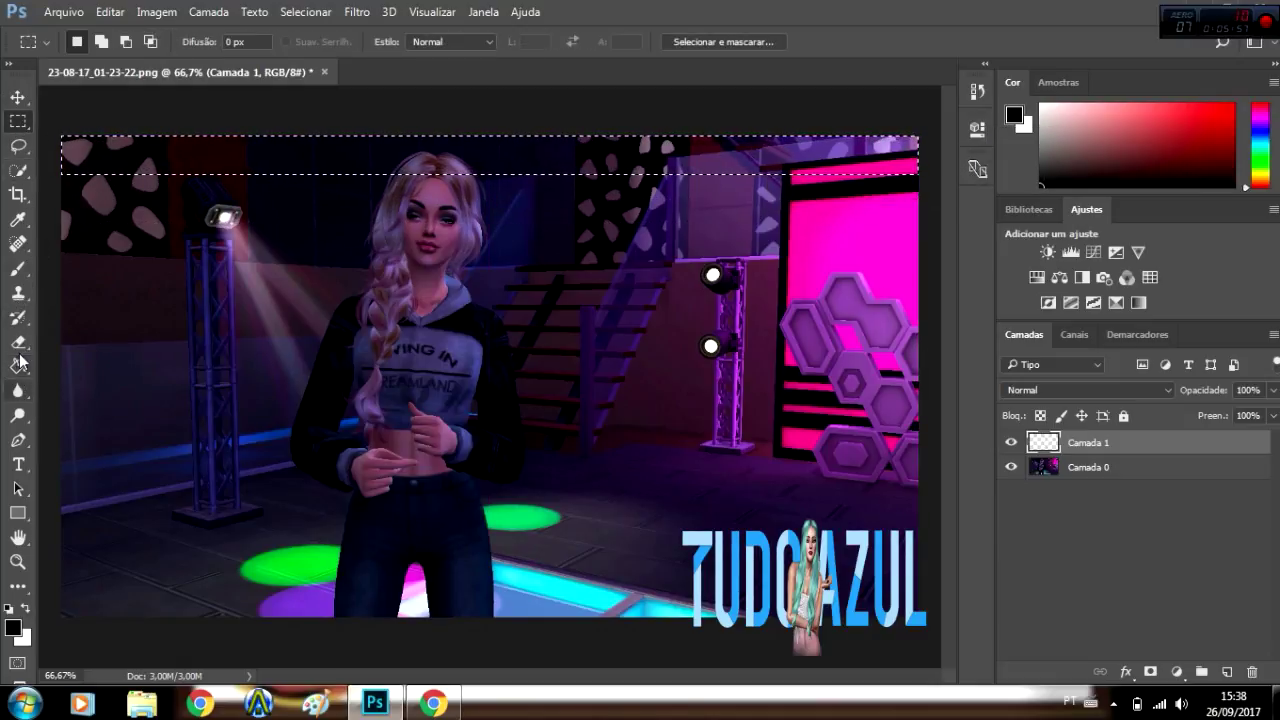
left_click(18, 341)
left_click(18, 366)
left_click(138, 163)
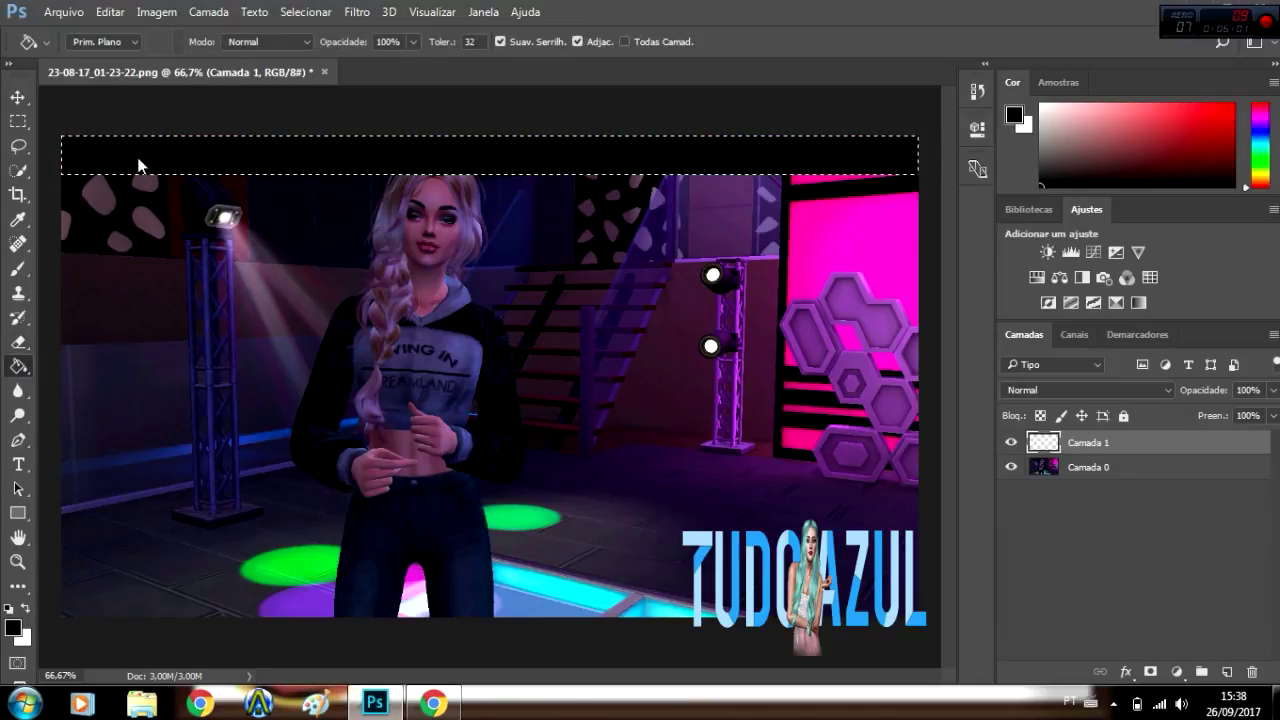
Select a matching strip along the bottom, fill it black, and clear the selection.
left_click(18, 121)
left_click_drag(65, 480, 236, 600)
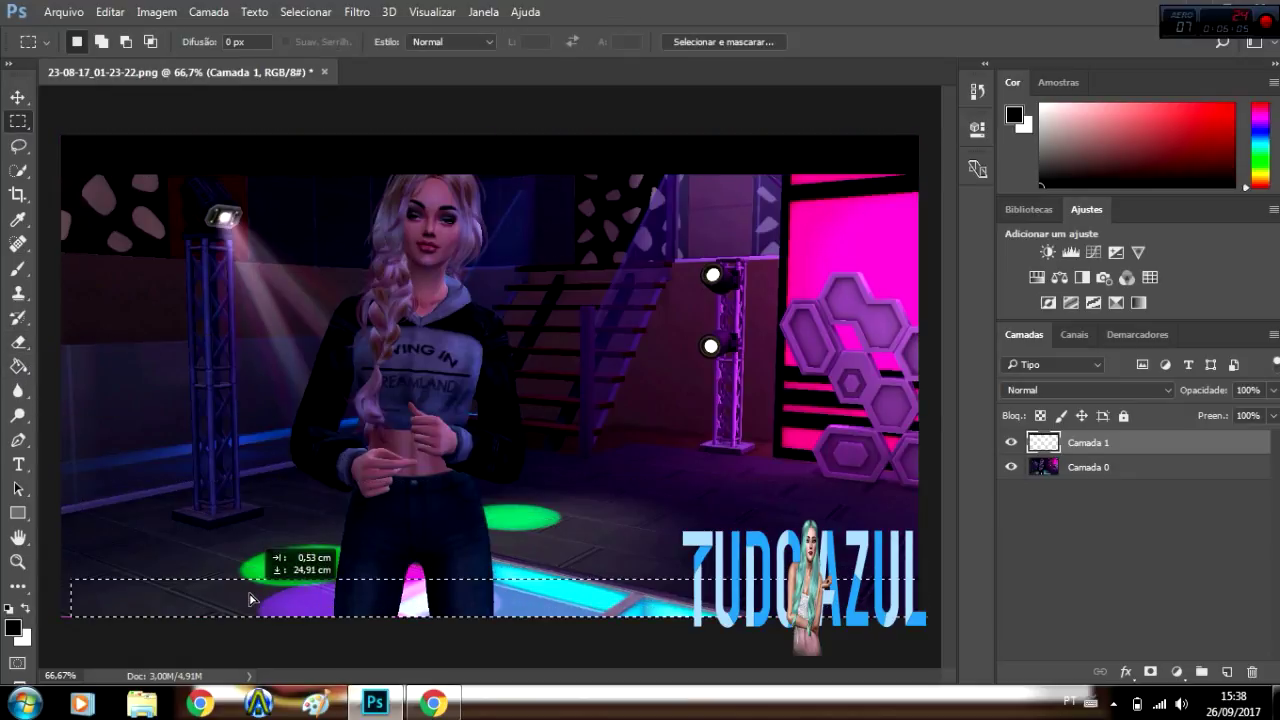
left_click_drag(237, 600, 245, 612)
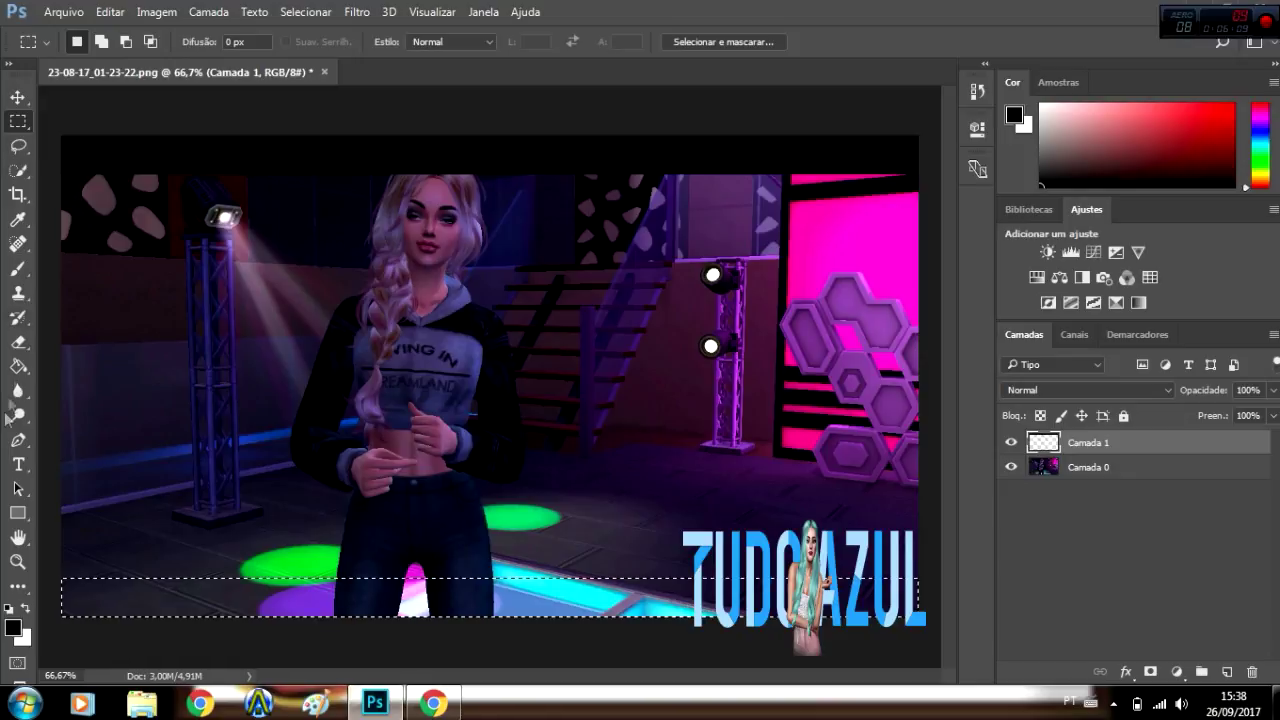
left_click(18, 366)
left_click(100, 384)
left_click(170, 615)
left_click(18, 121)
left_click(129, 369)
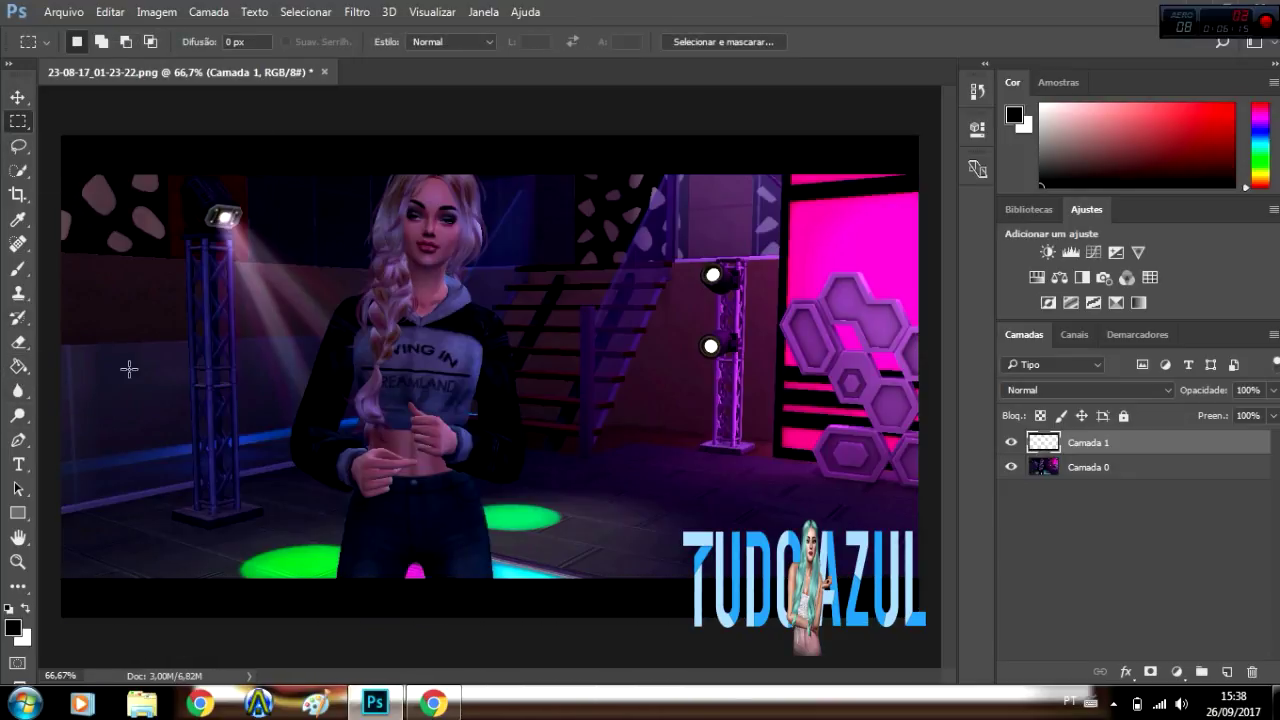
left_click(1227, 672)
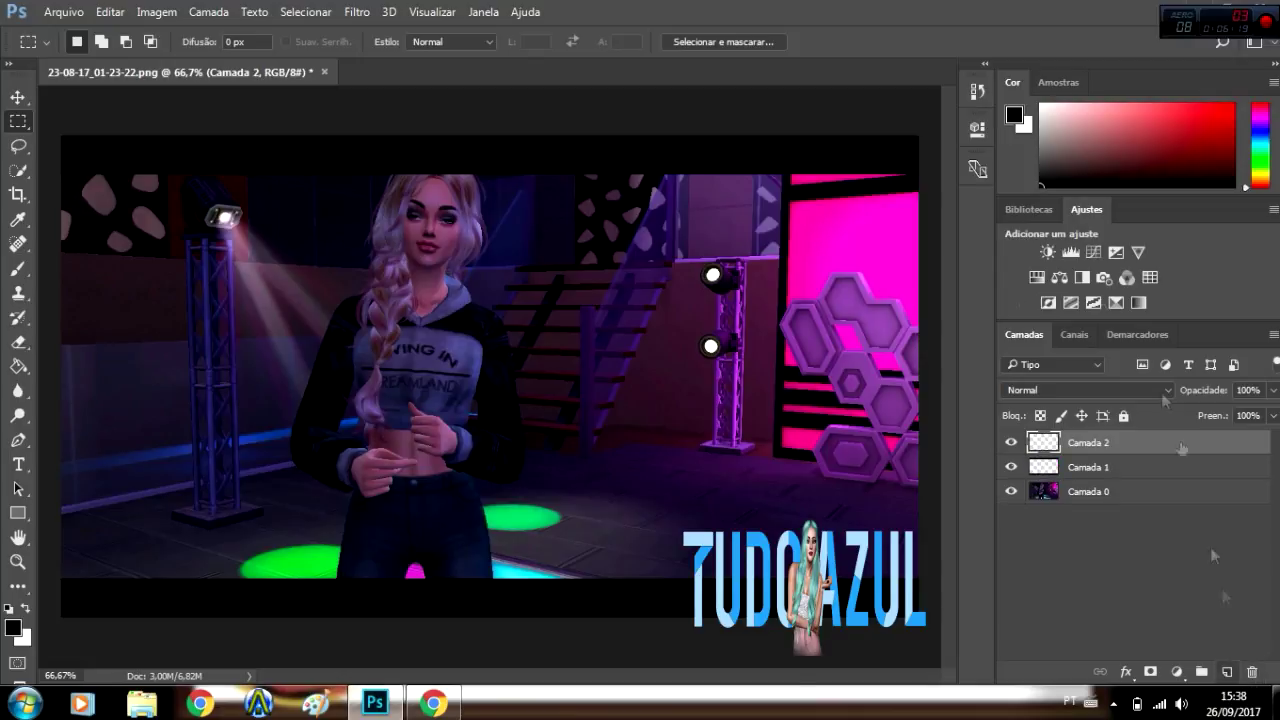
Fill the new Camada 2 with dark navy chosen from the Swatches panel.
left_click(19, 367)
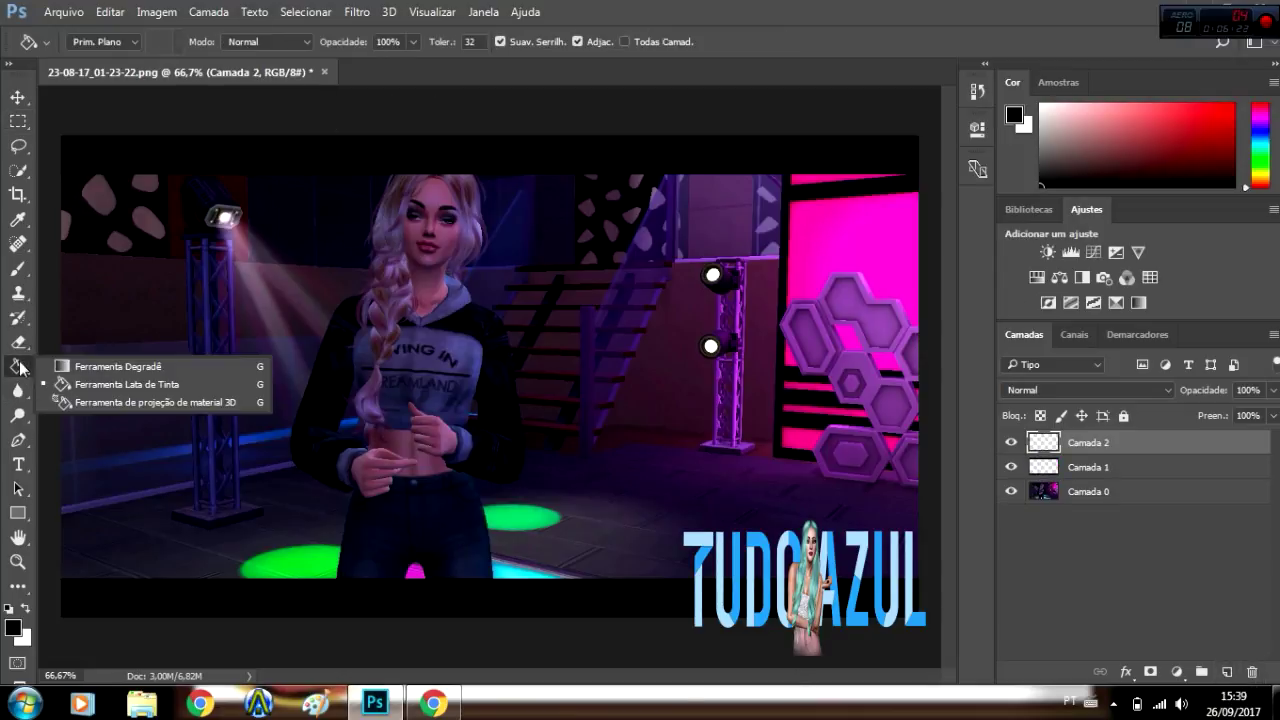
left_click(115, 366)
left_click(141, 42)
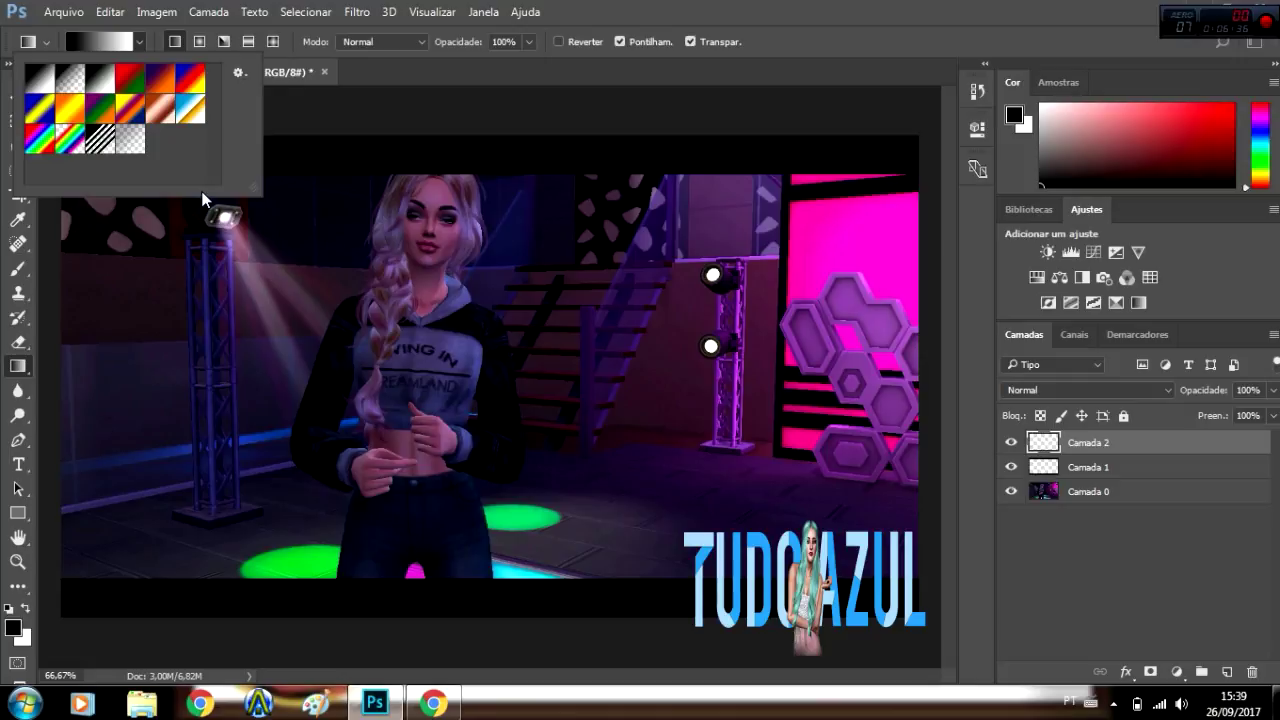
left_click(141, 42)
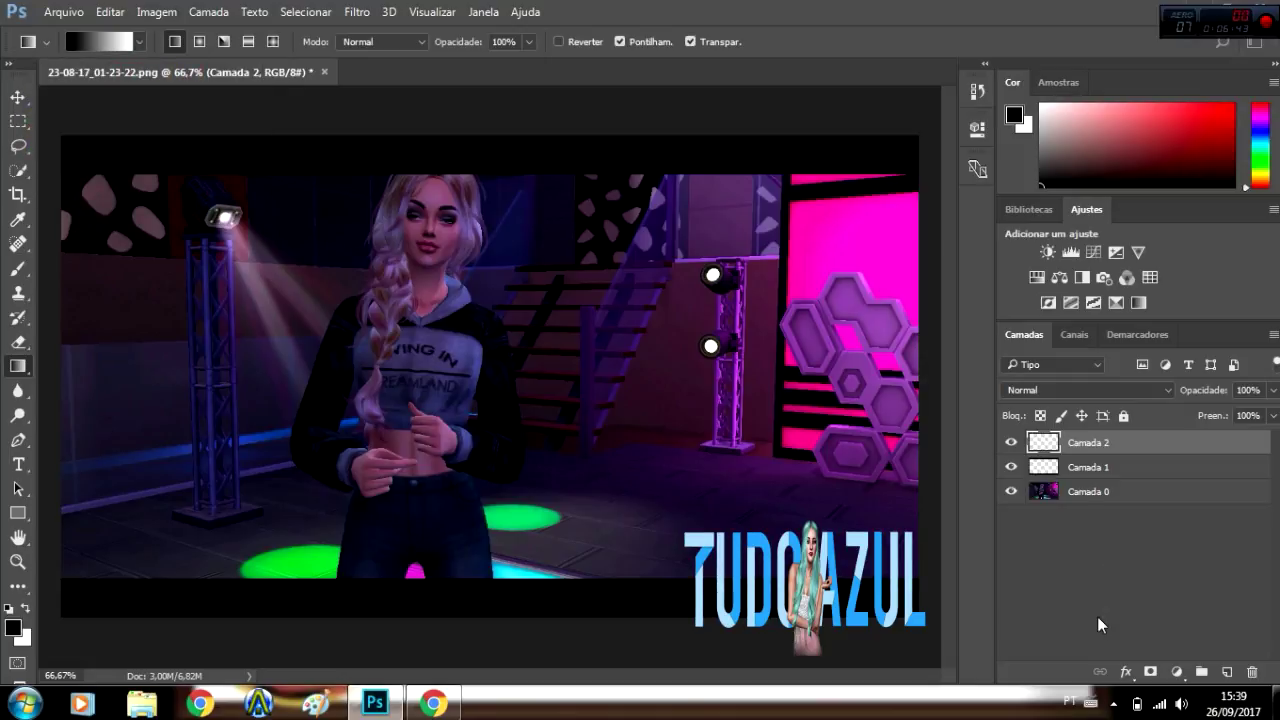
left_click(1064, 82)
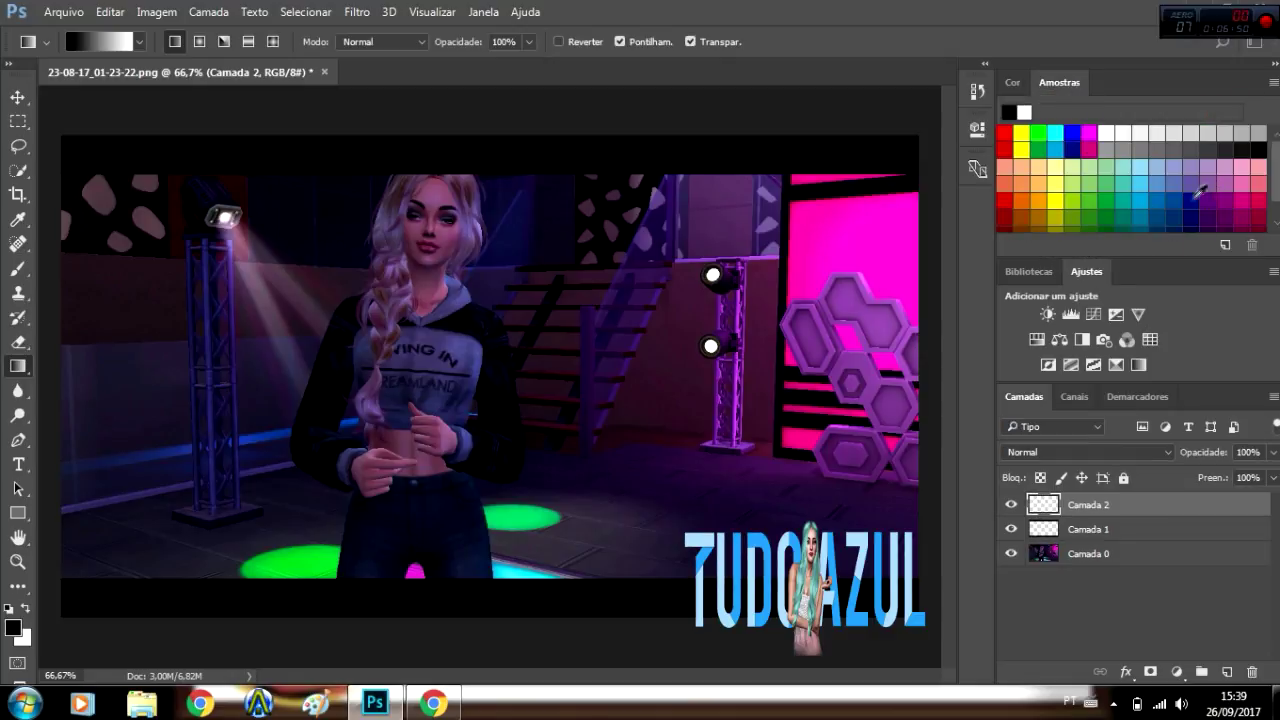
left_click(1192, 199)
right_click(16, 366)
left_click(120, 388)
left_click(200, 370)
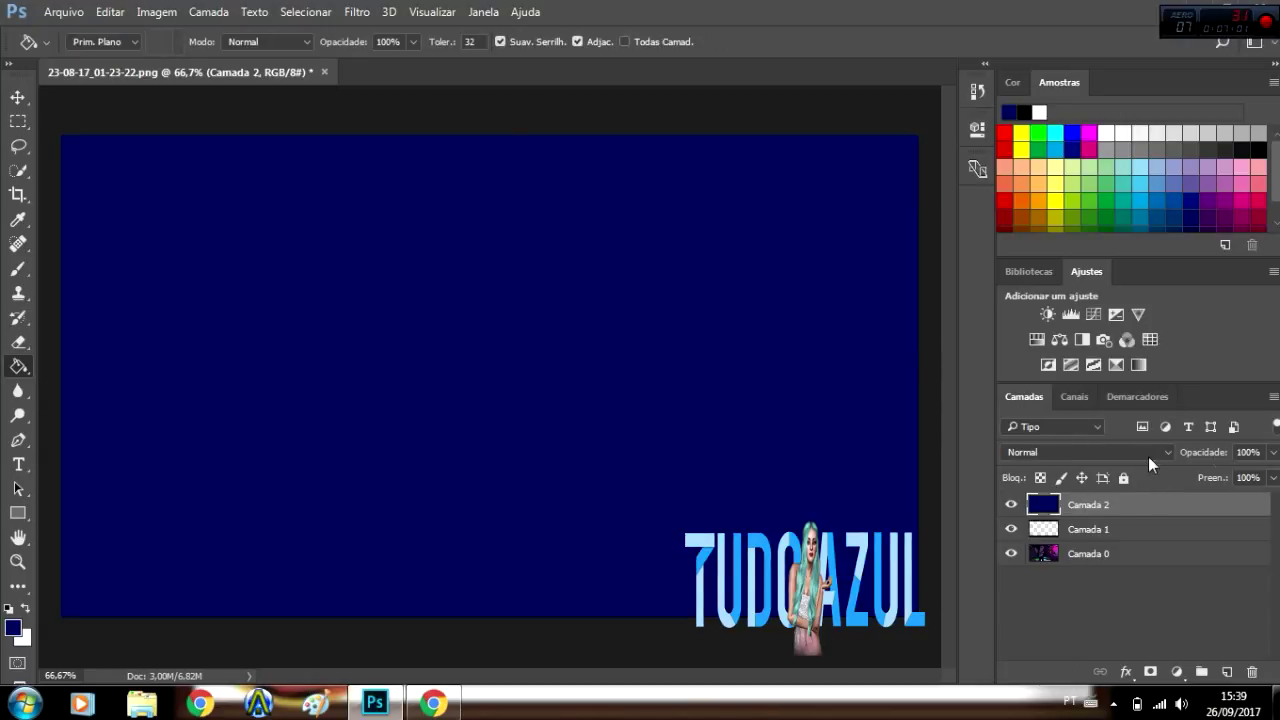
left_click(1273, 452)
Move Camada 2 beneath Camada 1 and lower its opacity and fill.
left_click_drag(1272, 476, 1239, 480)
left_click_drag(1114, 511, 1110, 540)
left_click(1274, 478)
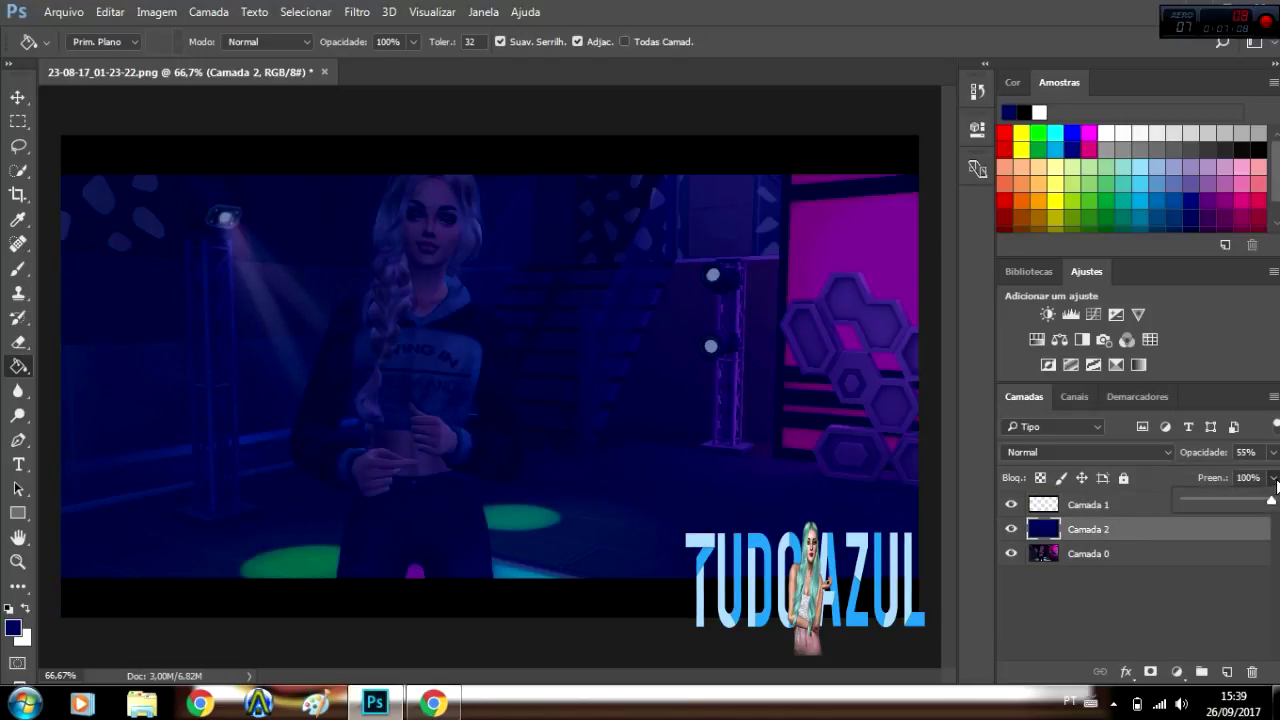
left_click_drag(1271, 500, 1216, 500)
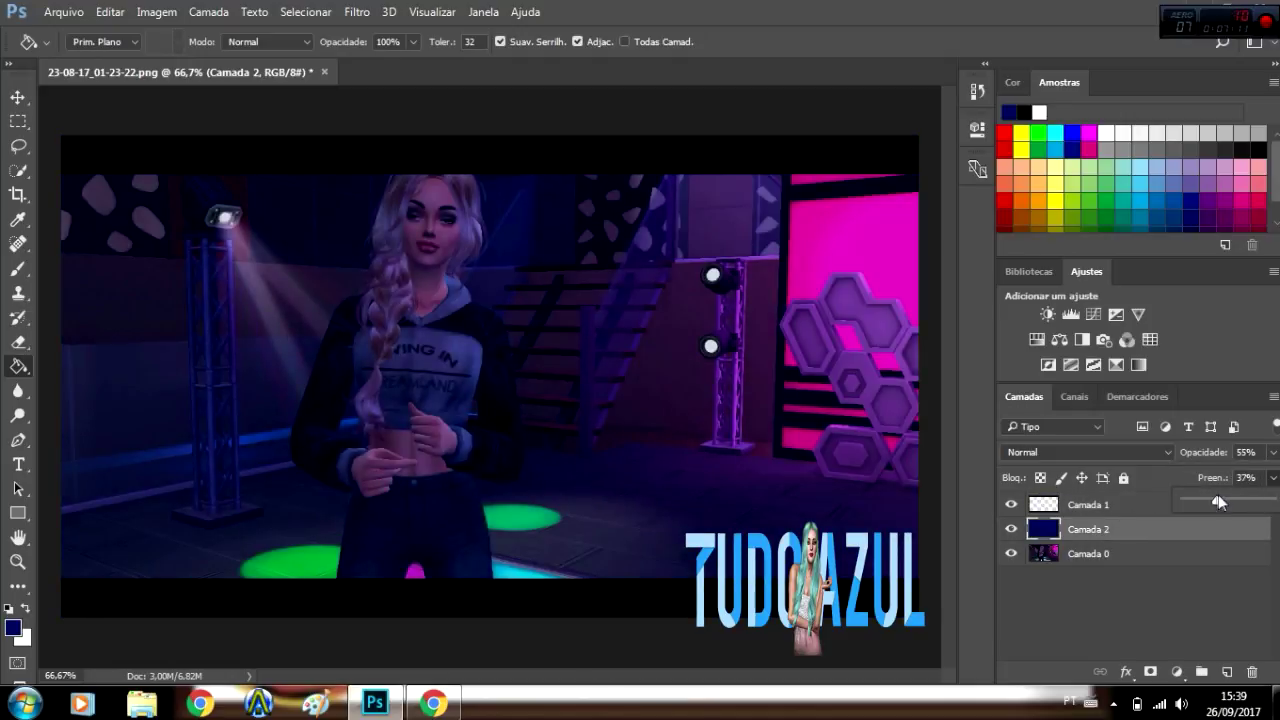
left_click(1273, 452)
left_click_drag(1233, 484, 1220, 476)
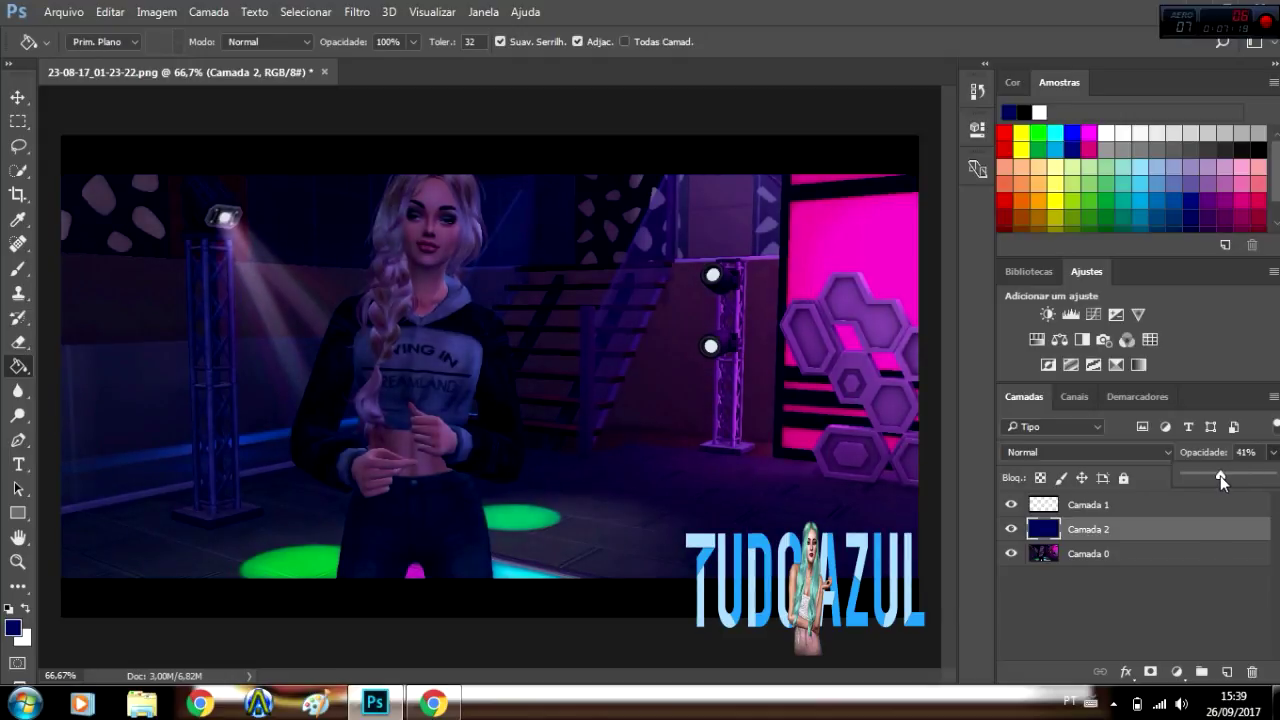
Set Camada 2's blend mode to Divisão at 63% opacity.
left_click(1077, 449)
left_click(1107, 278)
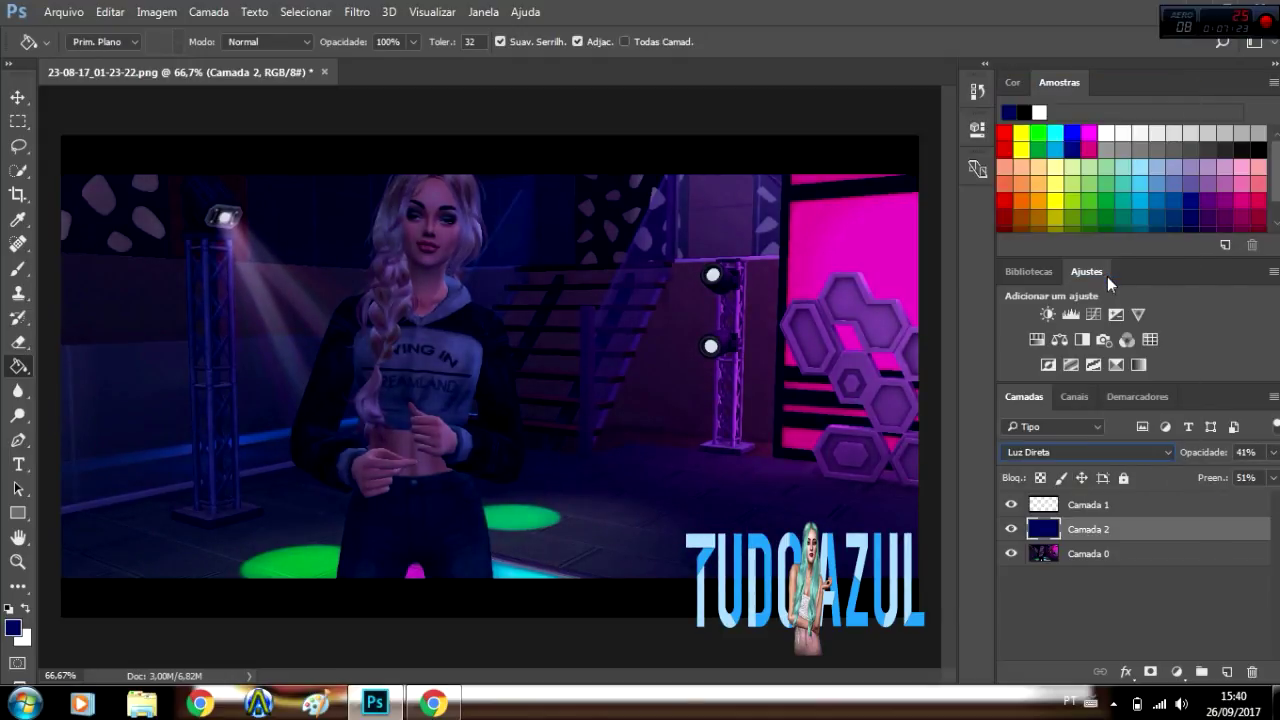
left_click(1069, 452)
left_click(1030, 200)
left_click(1020, 131)
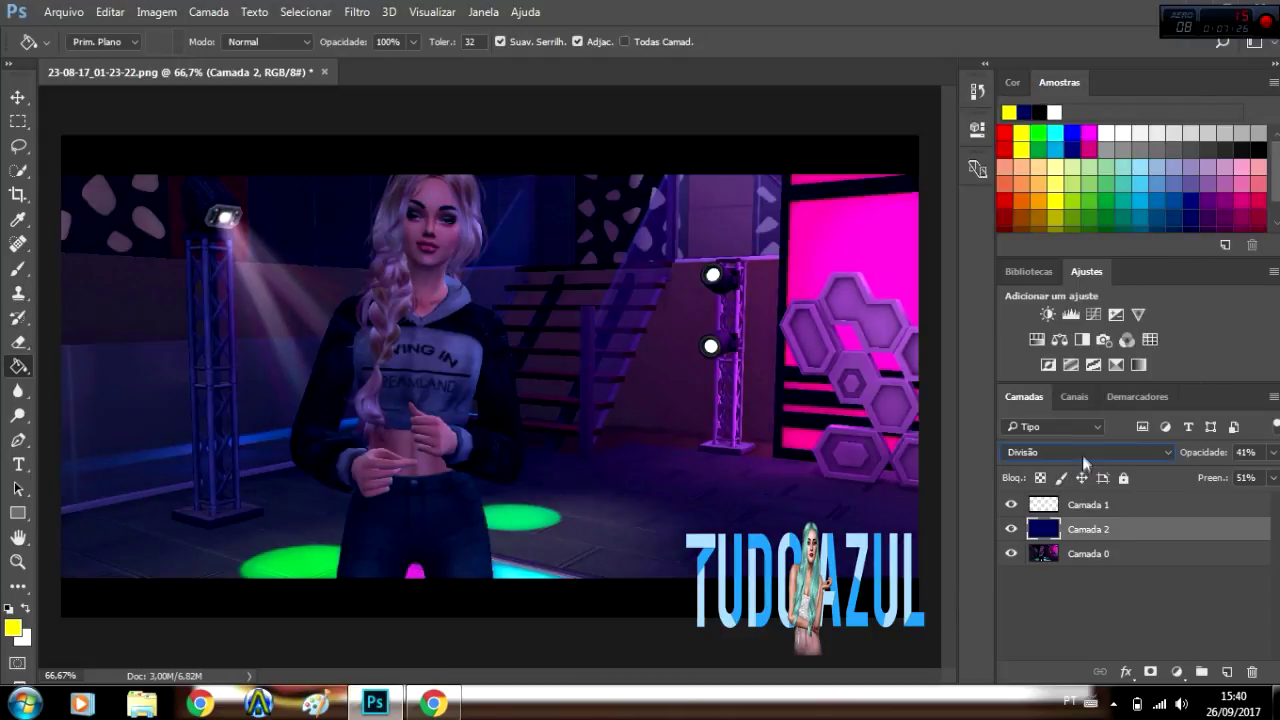
left_click(1081, 453)
left_click(1099, 622)
left_click(1273, 452)
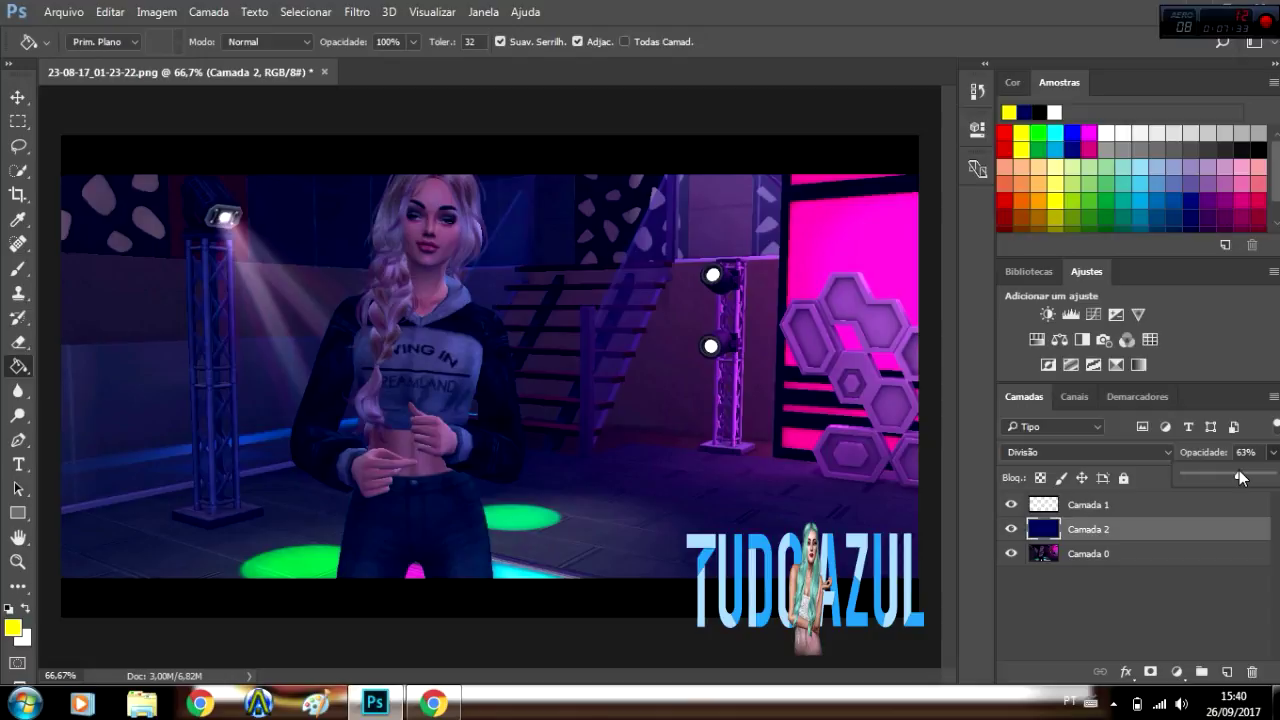
left_click(1236, 604)
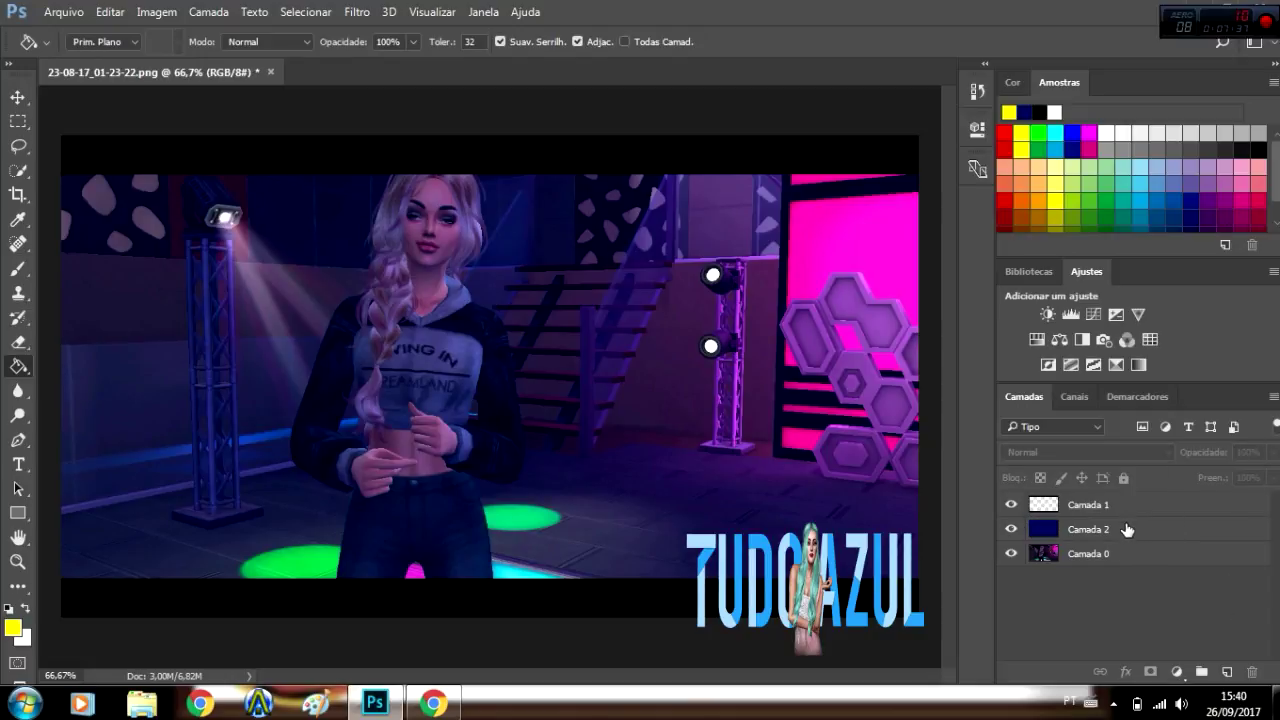
Raise Camada 2's fill to 58% and merge all layers into Camada 0.
left_click(1127, 529)
left_click(1274, 478)
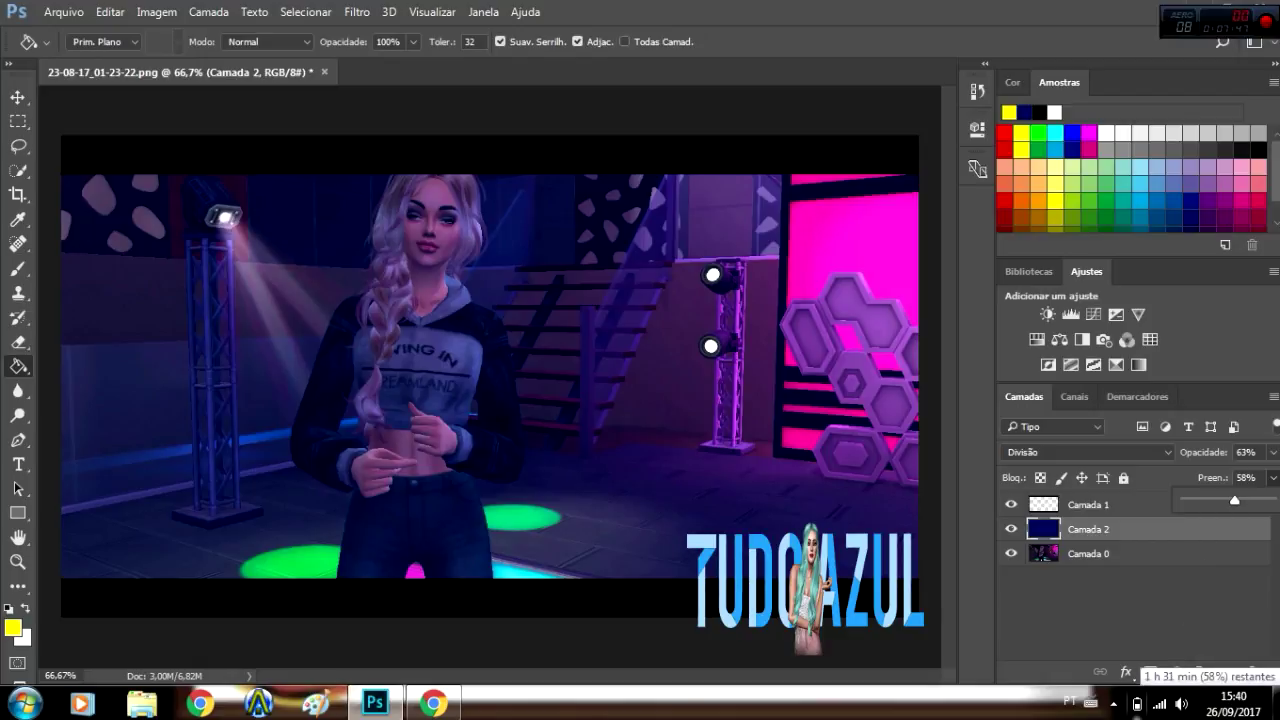
left_click(1070, 531)
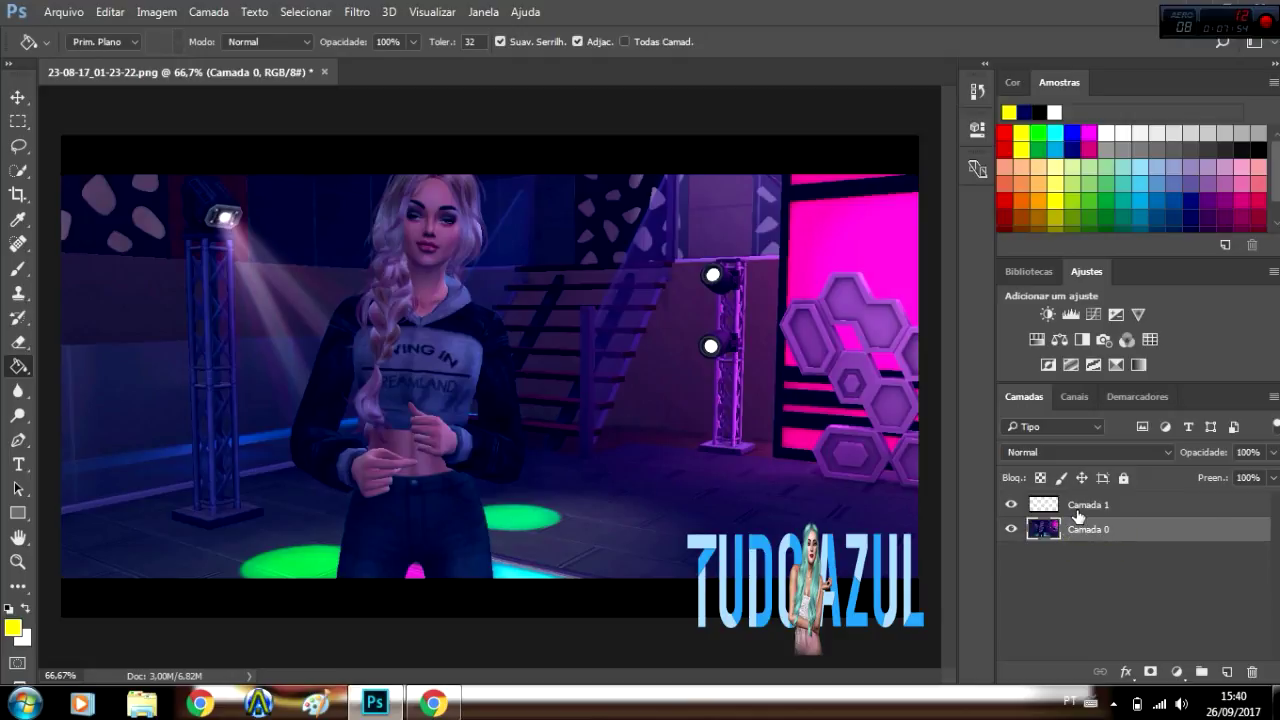
key("ctrl+shift+e")
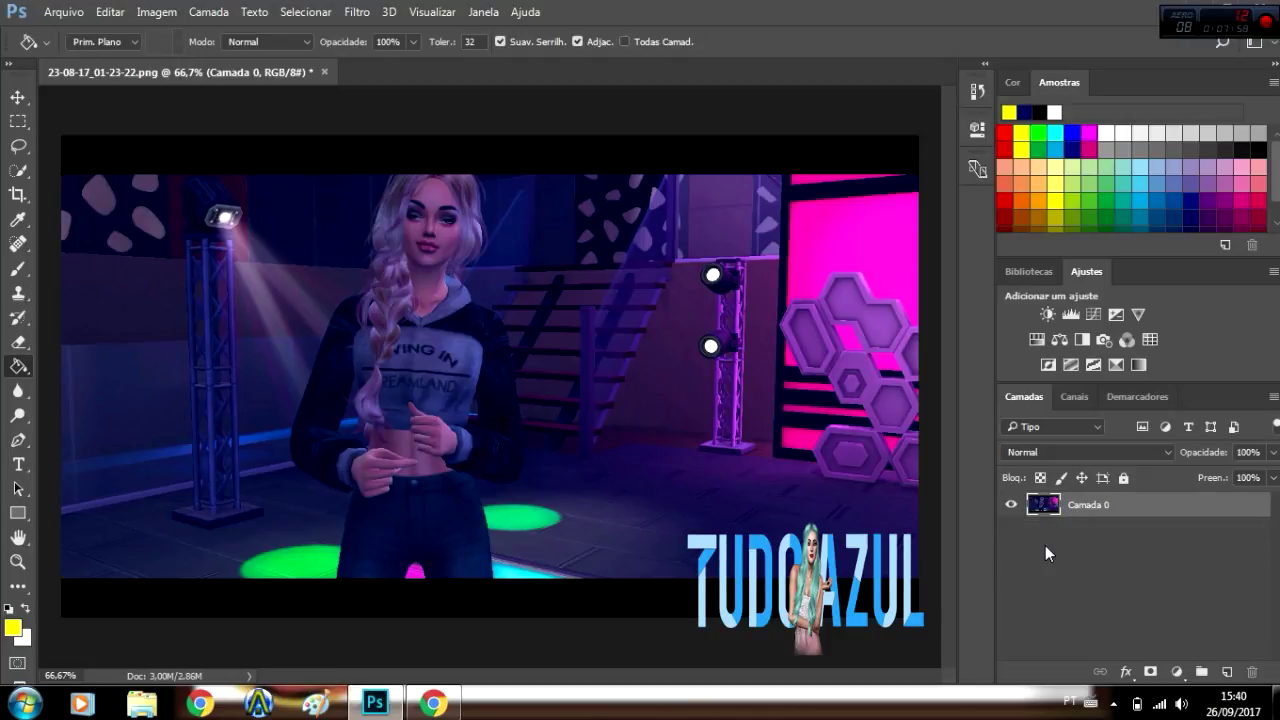